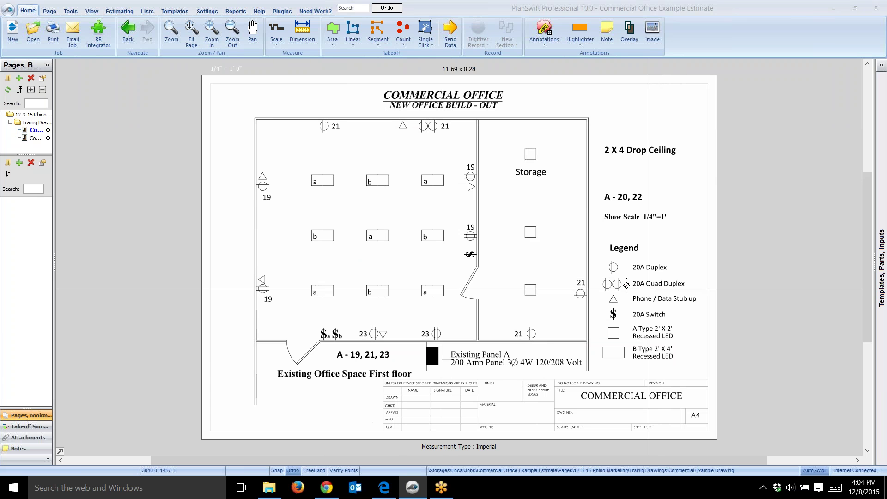
- Compare the Master Take-Off sheet quantities against the Commercial Office floor plan
click(33, 138)
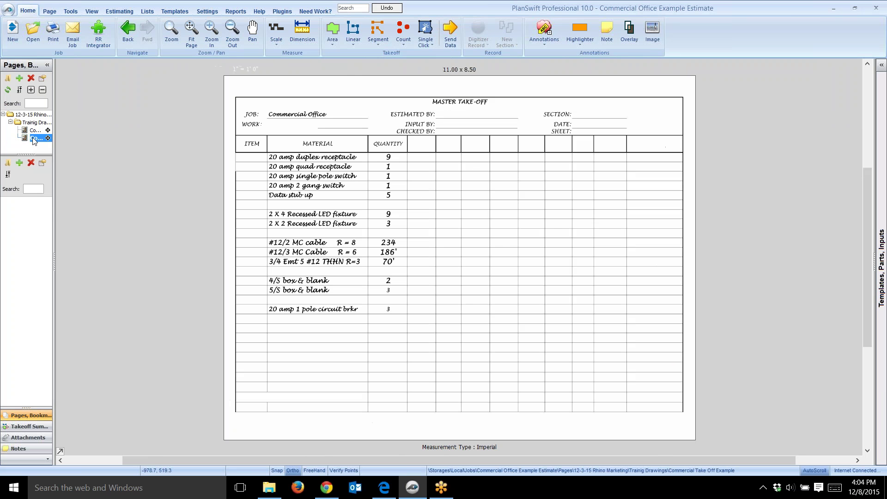
scroll(376, 222, up, 2)
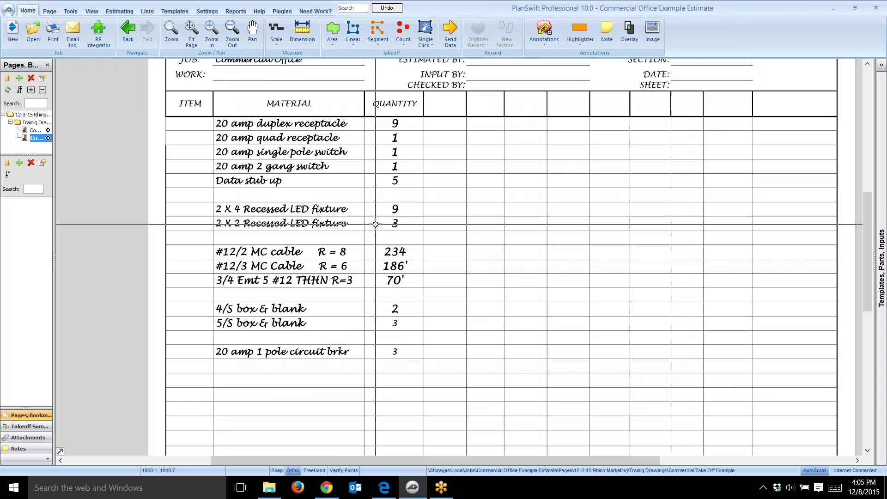
drag(516, 191, 434, 224)
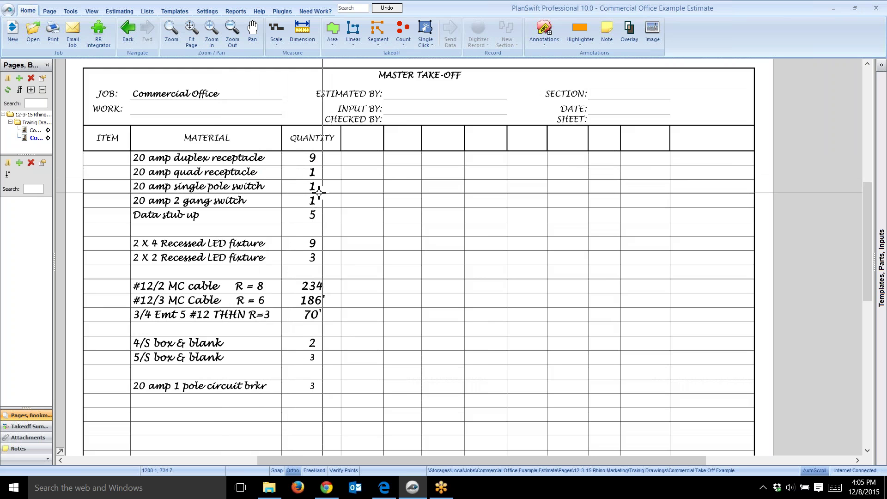
click(40, 131)
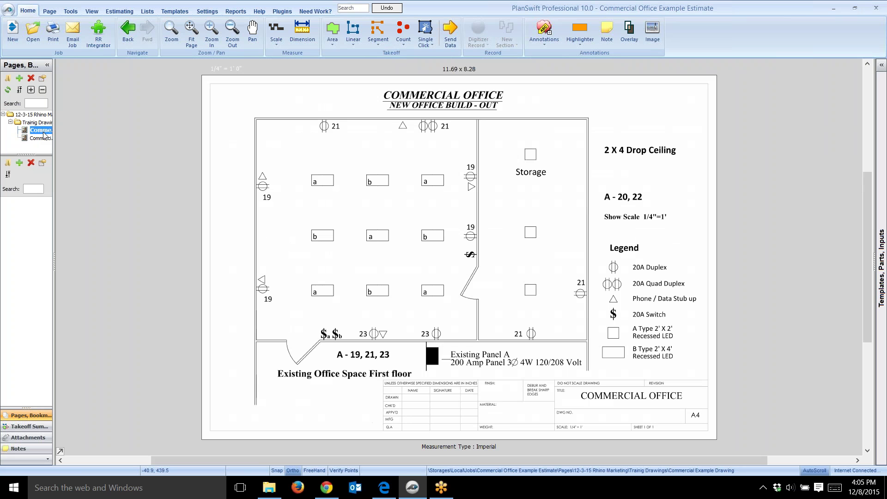
click(45, 140)
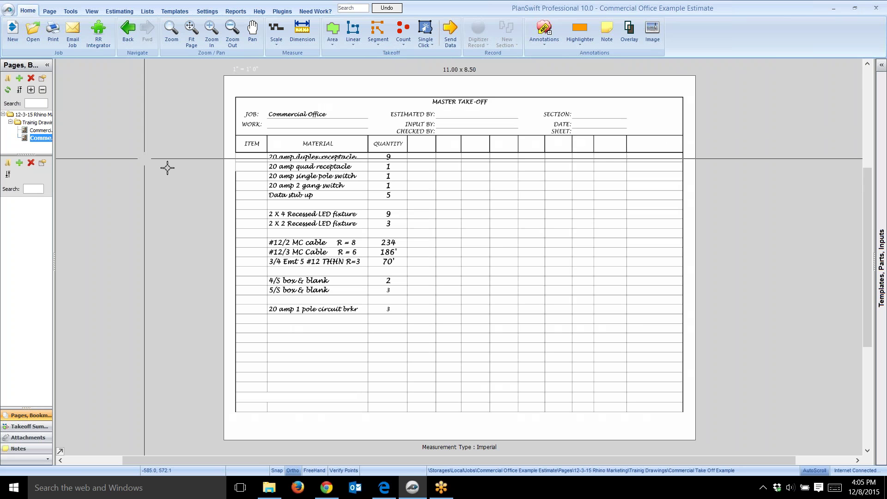
click(381, 494)
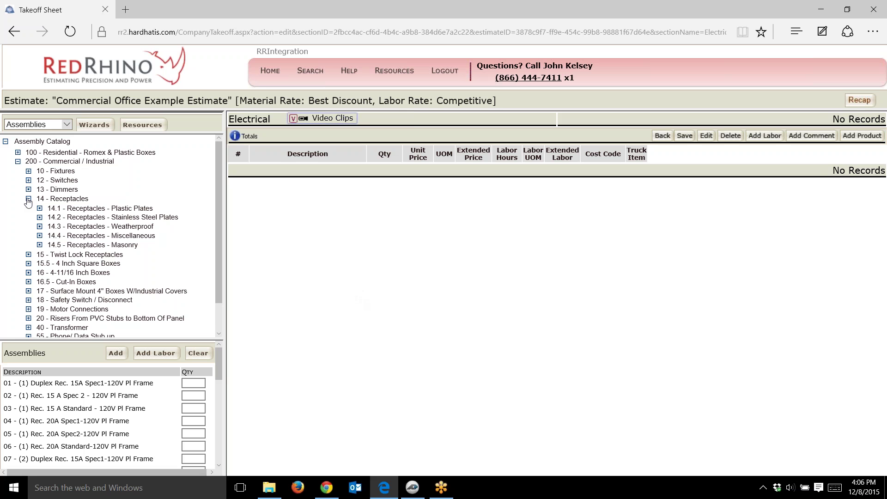
click(28, 199)
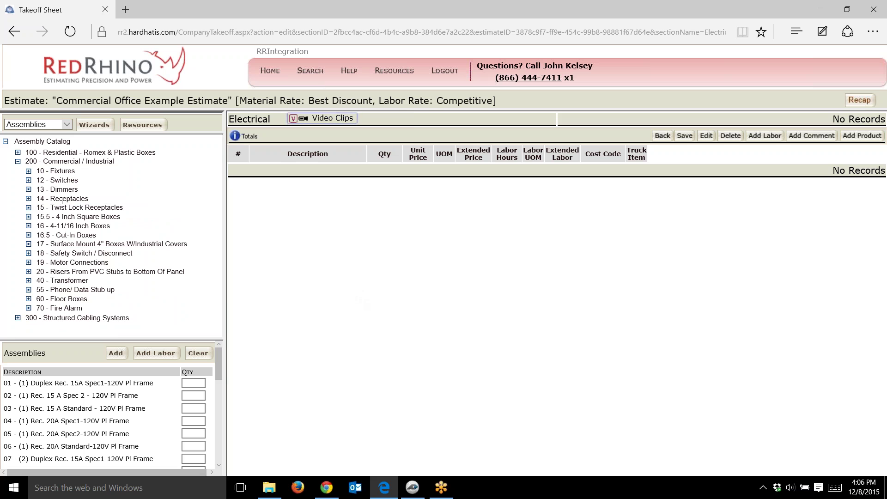
click(29, 199)
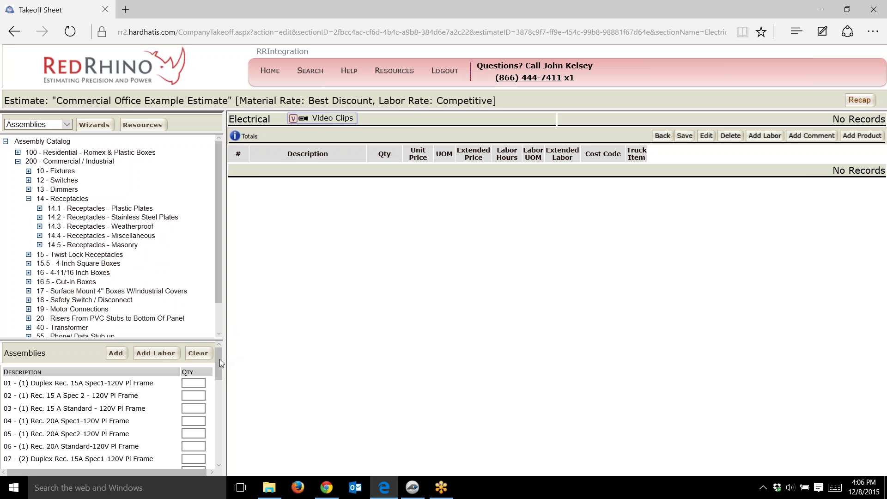
drag(220, 359, 220, 365)
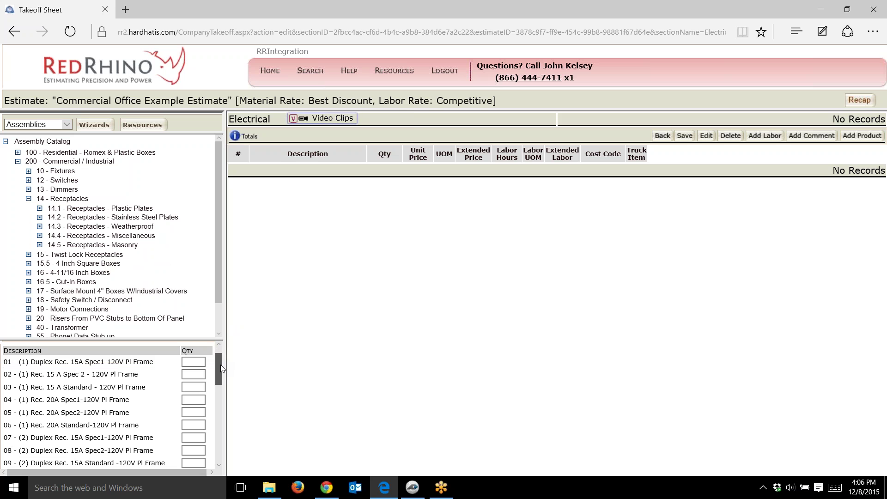
- Add 9 of the 06 - (1) Rec. 20A Standard assembly and save the new lines
click(193, 425)
click(201, 423)
text(9)
scroll(221, 383, up, 1)
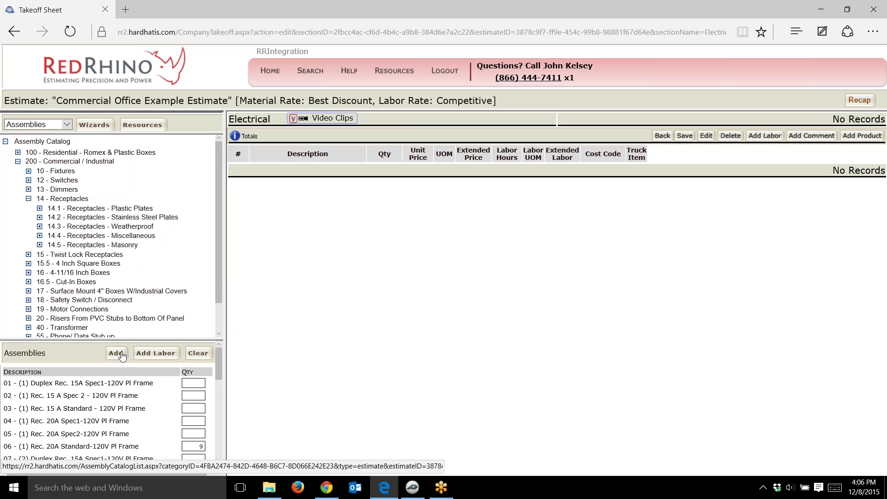
key(Return)
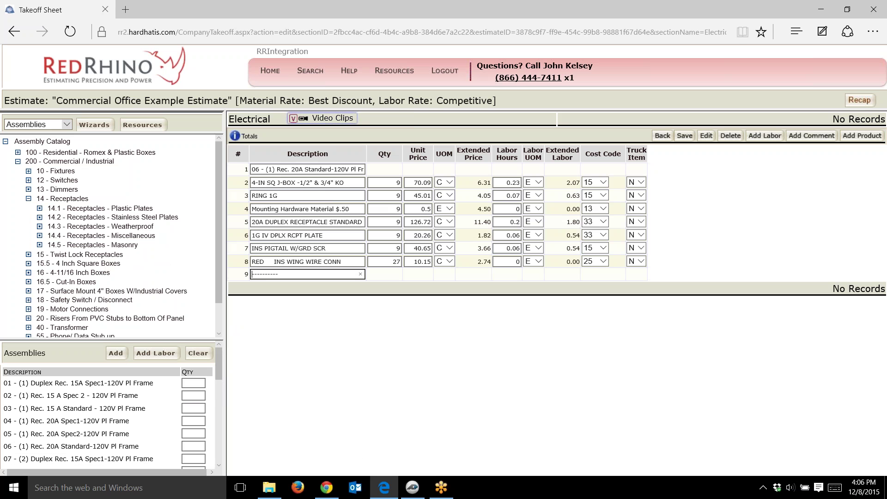
click(685, 137)
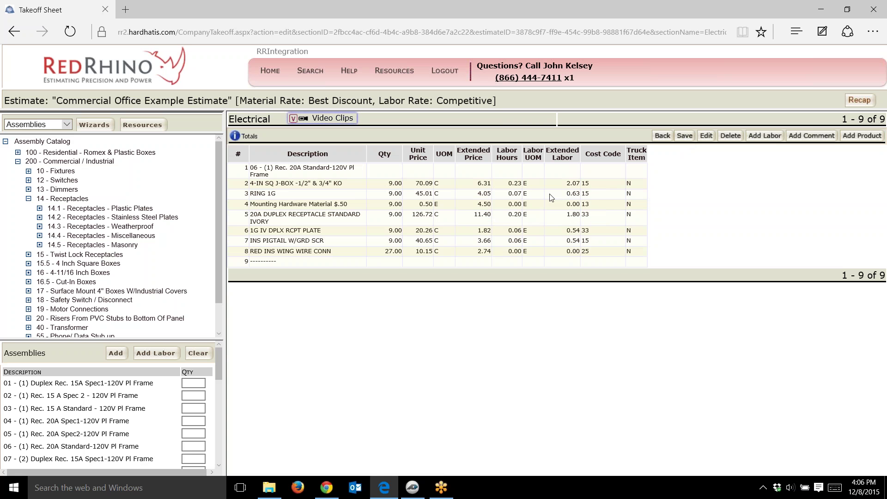
click(334, 167)
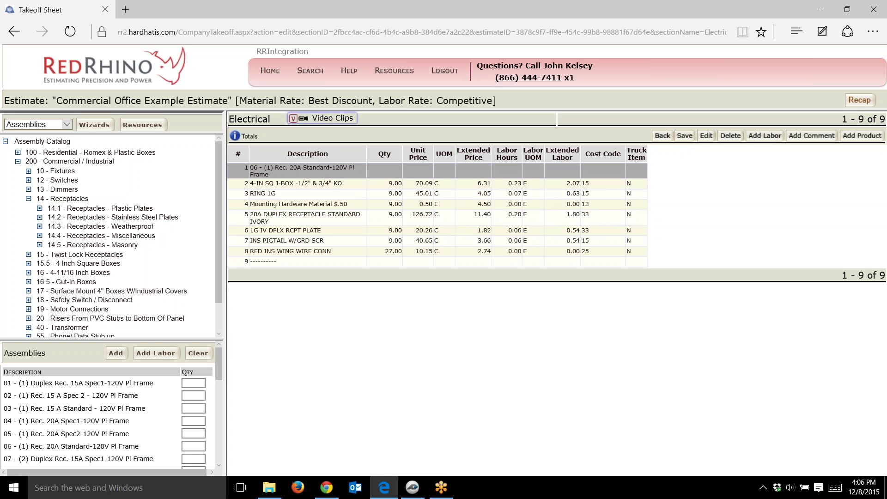
click(313, 183)
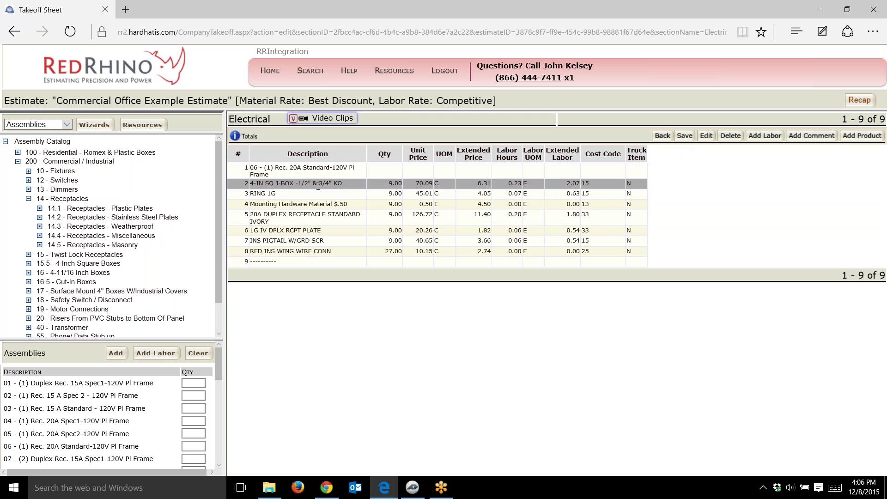
click(315, 194)
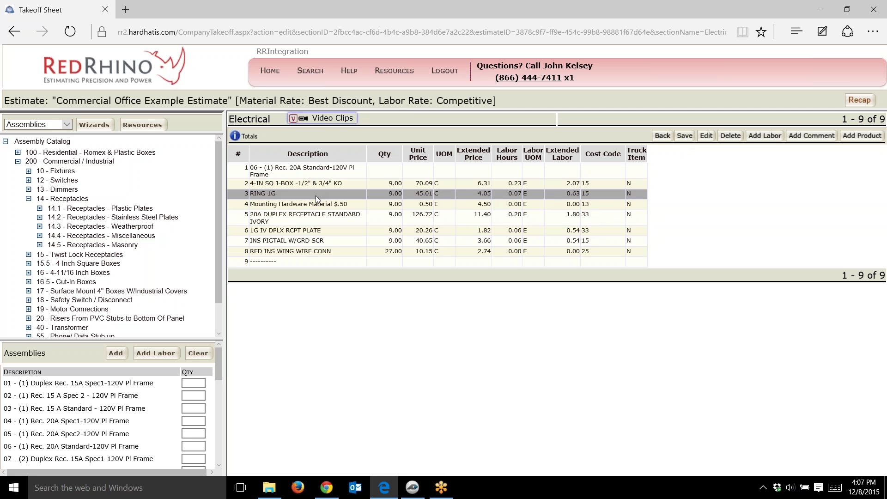
click(318, 204)
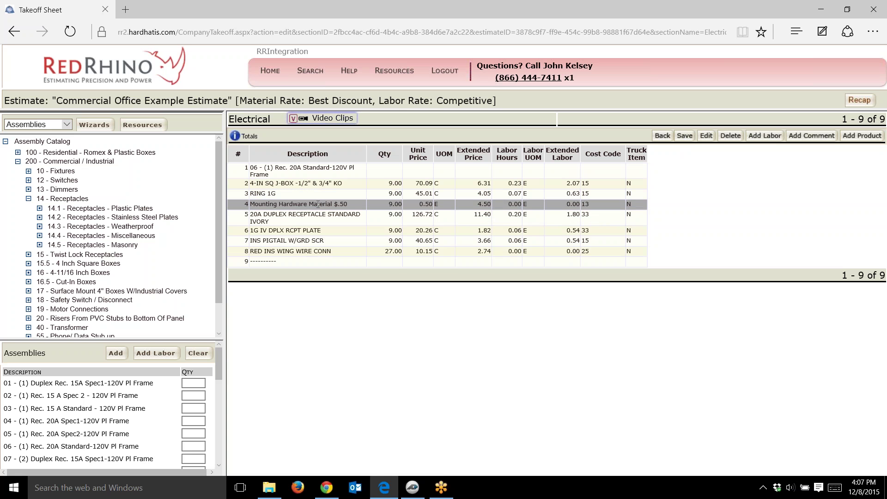
click(318, 218)
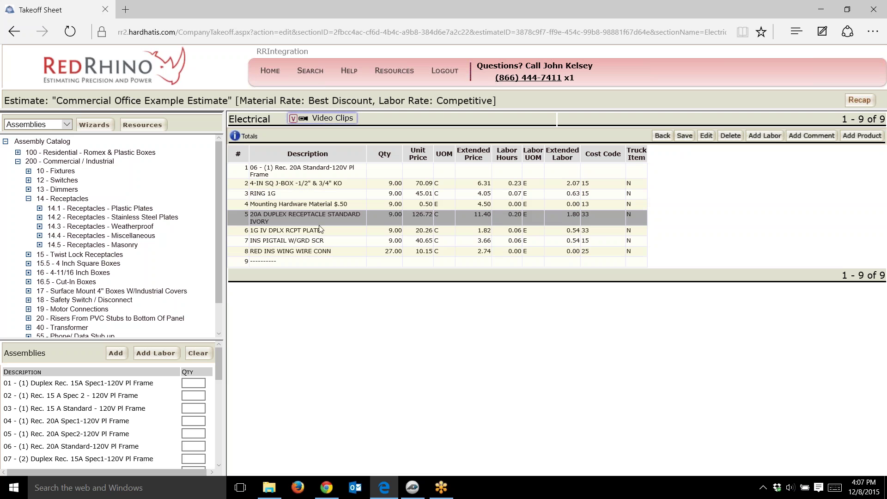
click(318, 230)
click(333, 241)
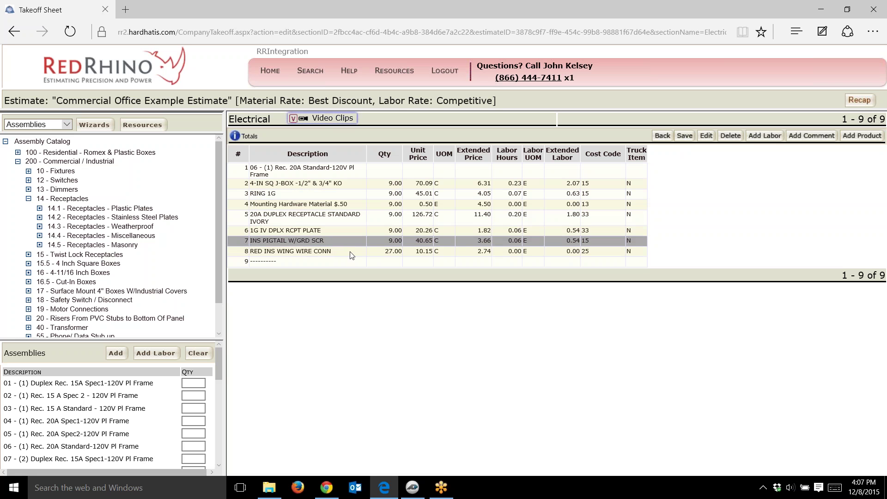
click(351, 252)
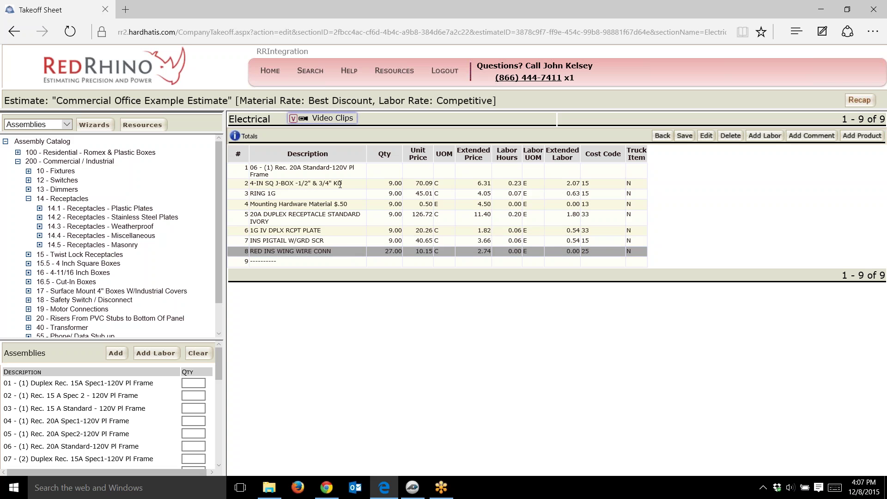
click(683, 136)
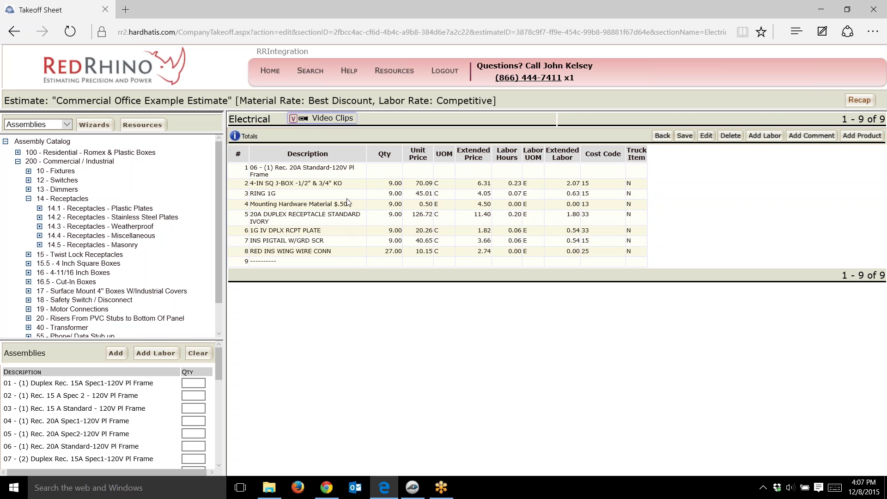
click(346, 186)
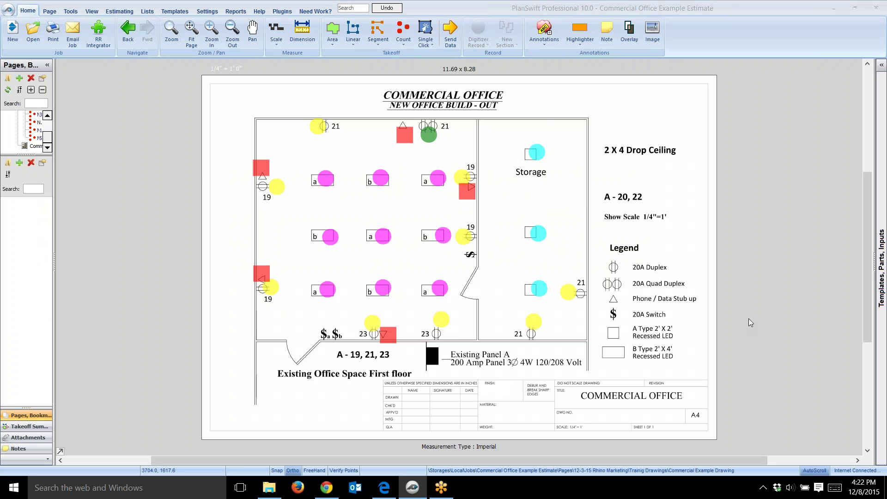
- Check the fixture counts on the Master Take-Off sheet, then return to Red Rhino's takeoff sheet
click(26, 147)
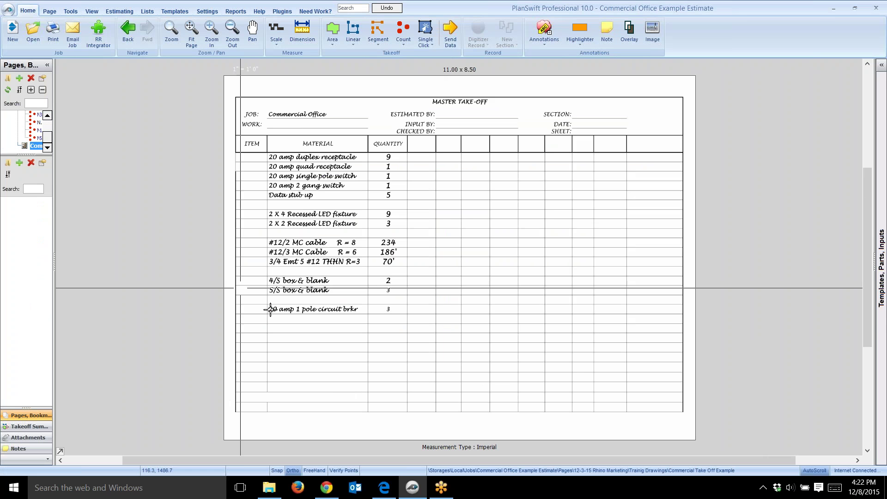
click(384, 489)
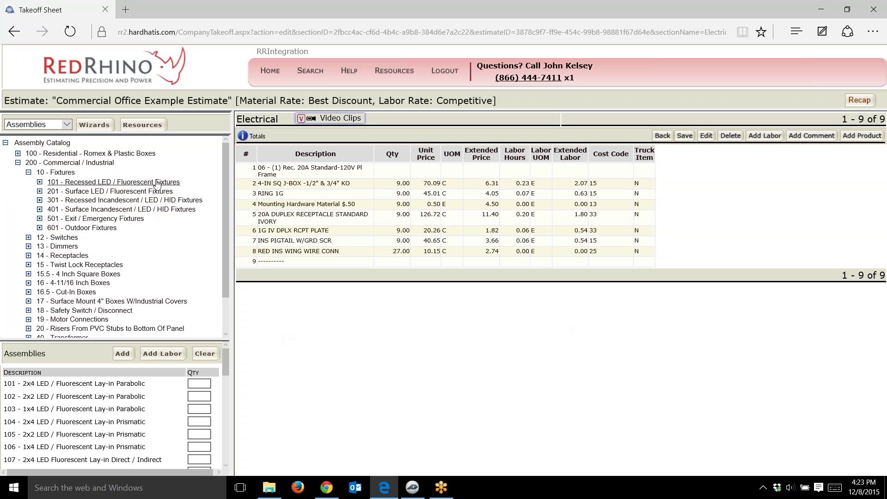
- Add 9 of the 2x4 and 3 of the 2x2 LED parabolic fixture assemblies
click(201, 384)
click(208, 380)
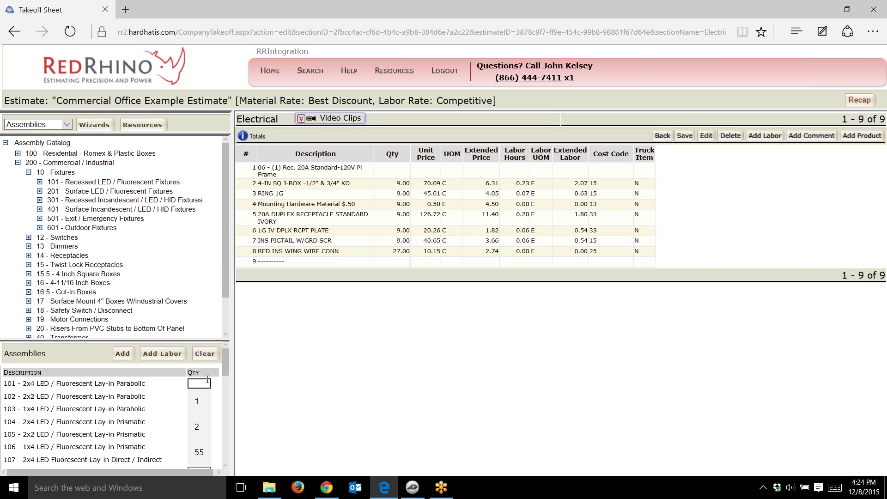
text(9)
click(203, 395)
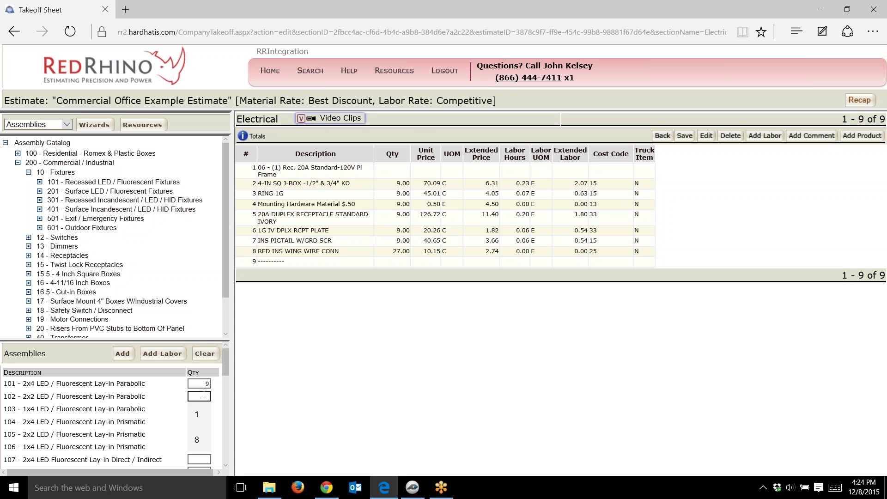
text(3)
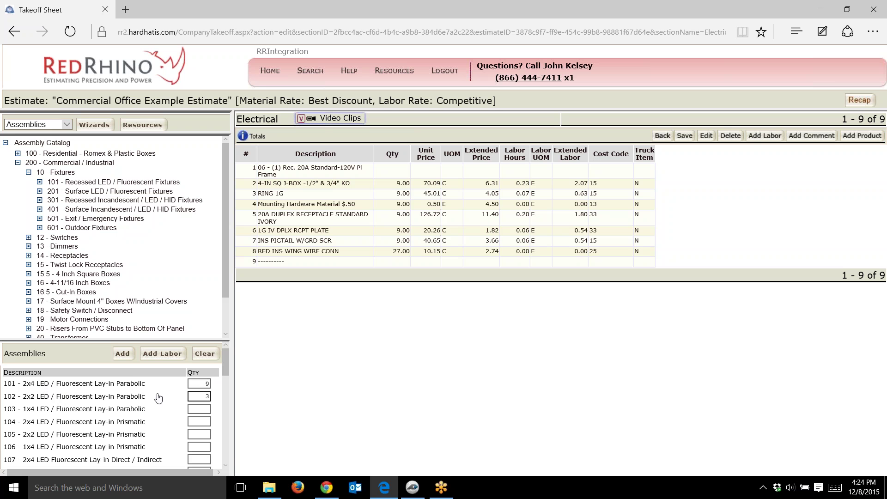
click(123, 356)
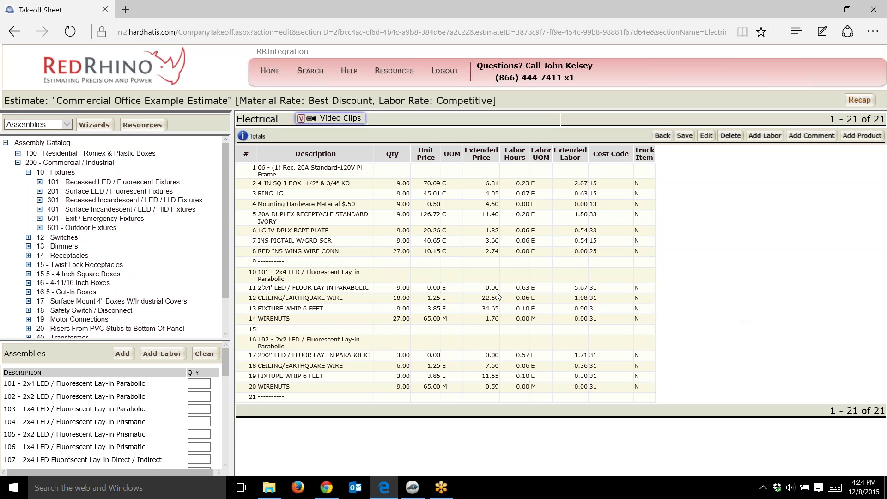
- Leave row 11's parabolic fixture unit price at 0.00 and save the Electrical section
click(317, 275)
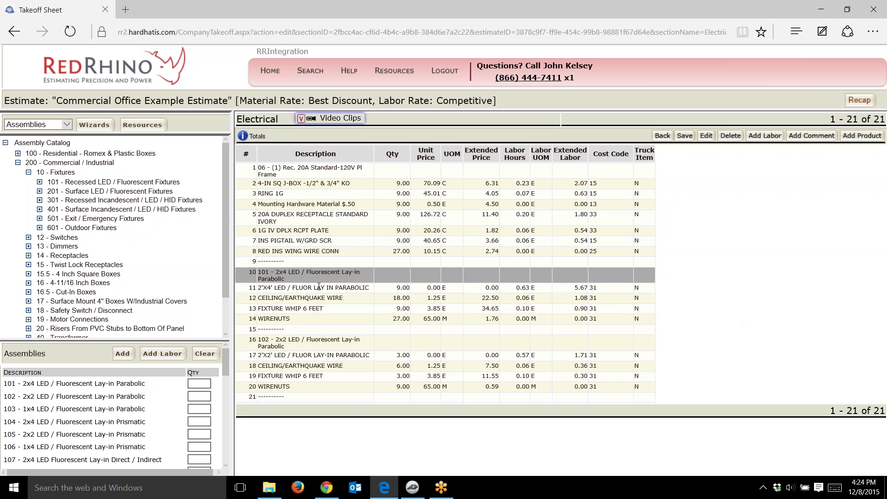
click(319, 287)
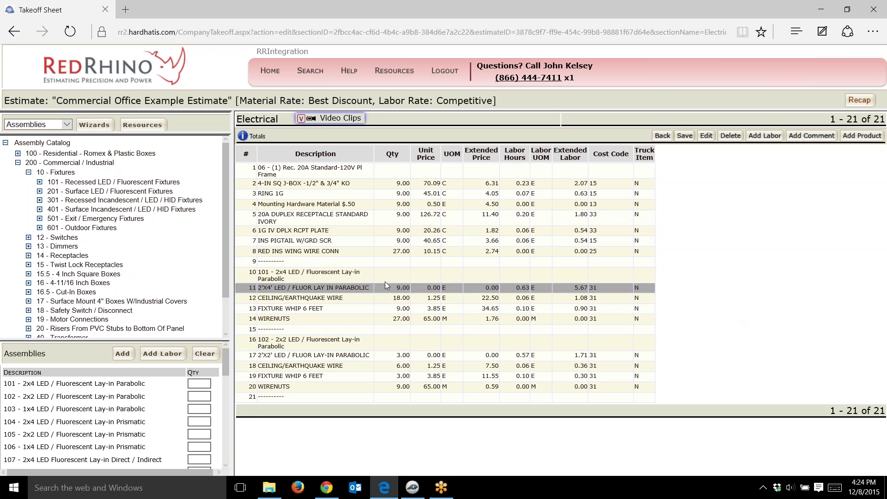
click(438, 288)
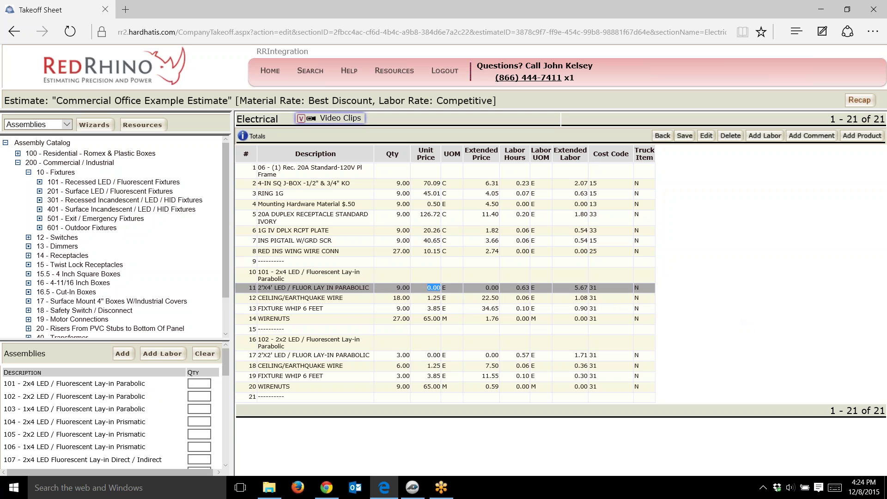
click(442, 296)
click(686, 138)
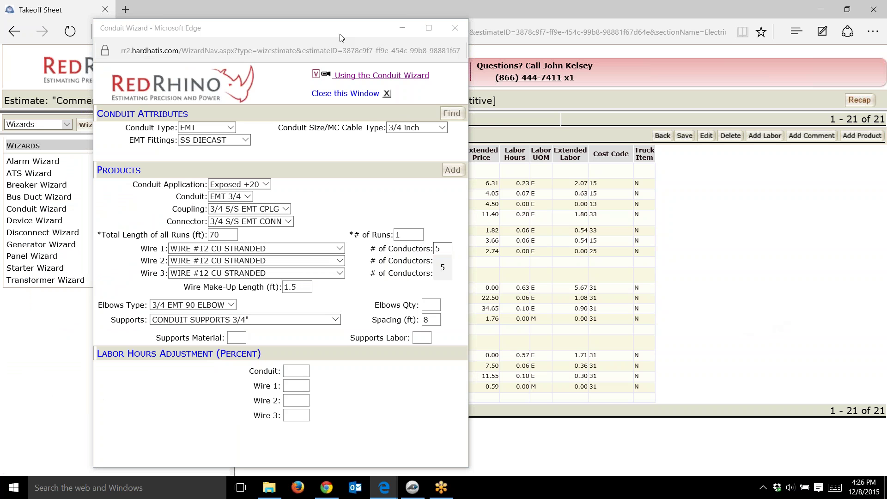
- Set the Conduit Wizard to EMT at 3/4 inch with a 70 total length
click(231, 129)
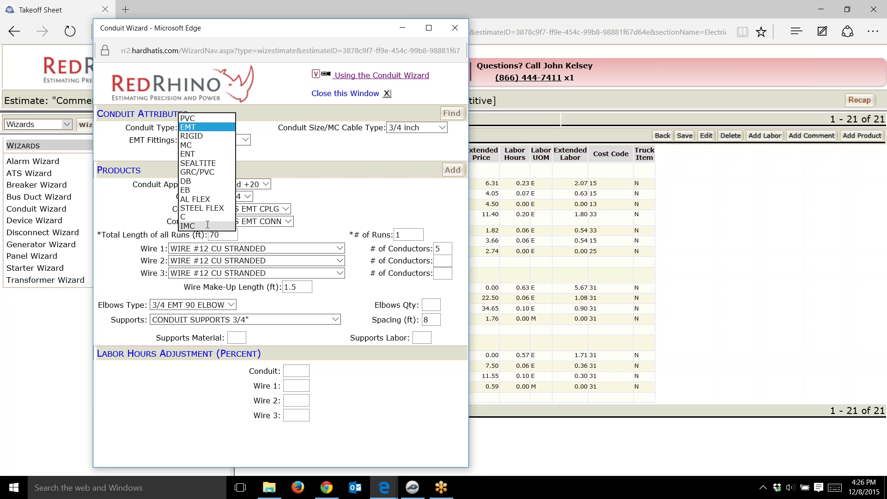
click(293, 155)
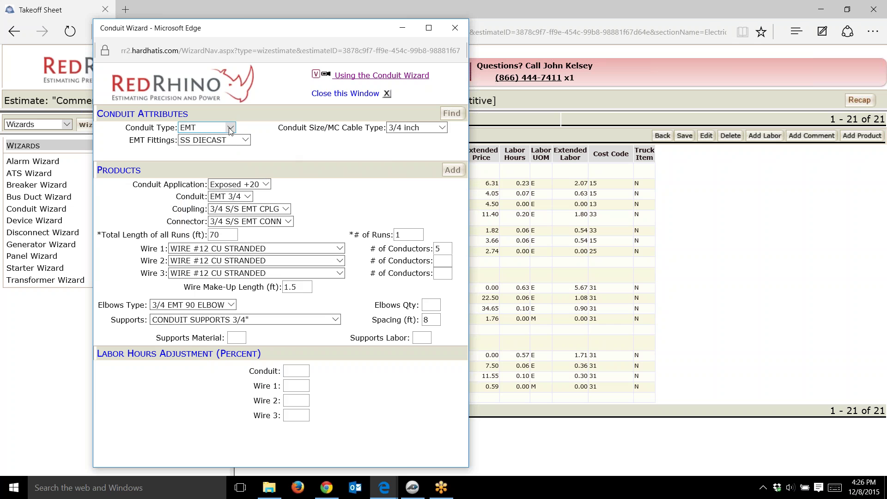
click(419, 130)
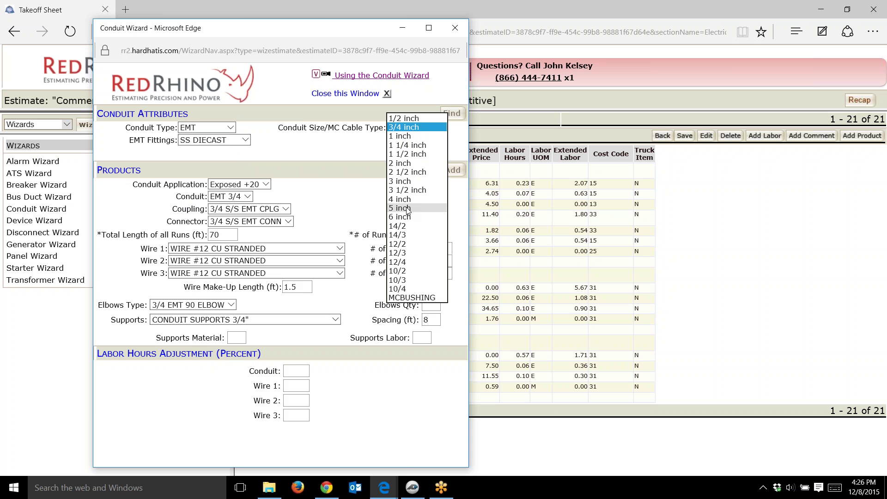
click(411, 128)
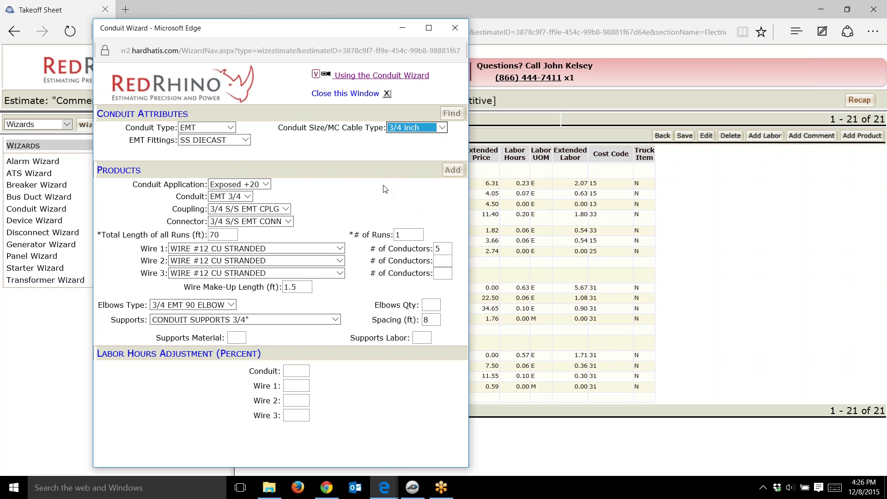
double_click(215, 235)
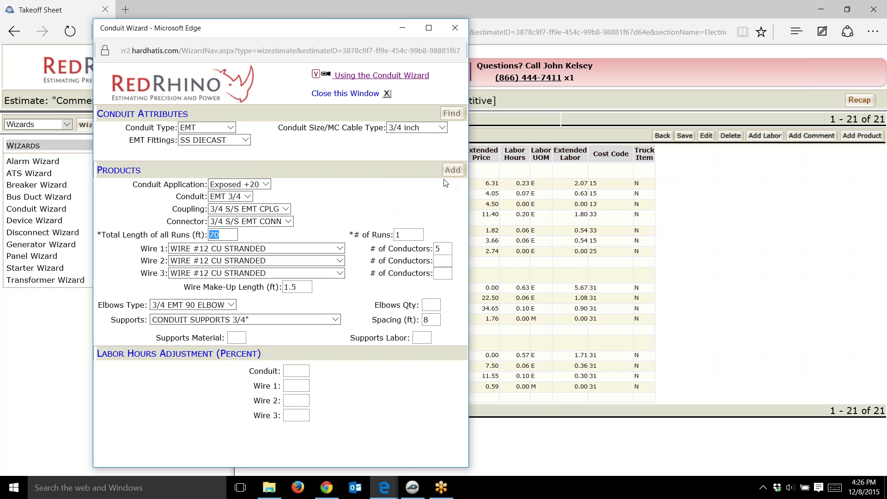
- Add the 3/4 inch EMT conduit products to the estimate and close the Conduit Wizard
click(453, 172)
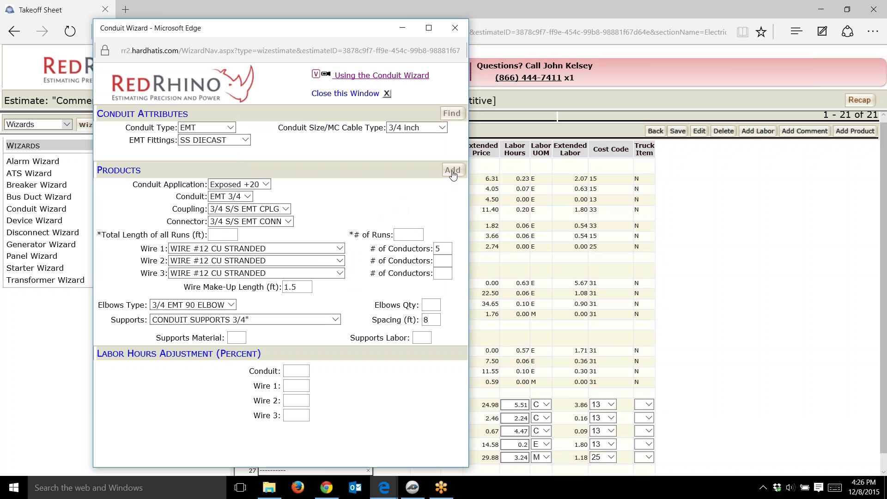
click(455, 28)
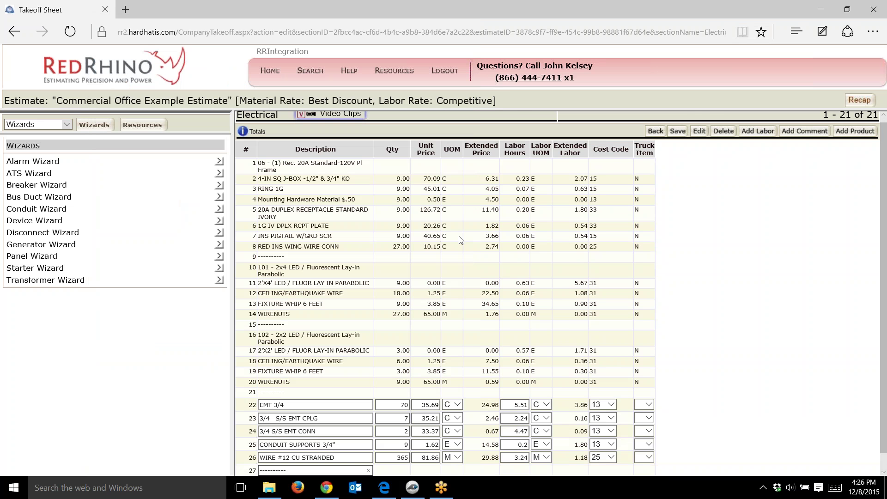
scroll(459, 241, down, 1)
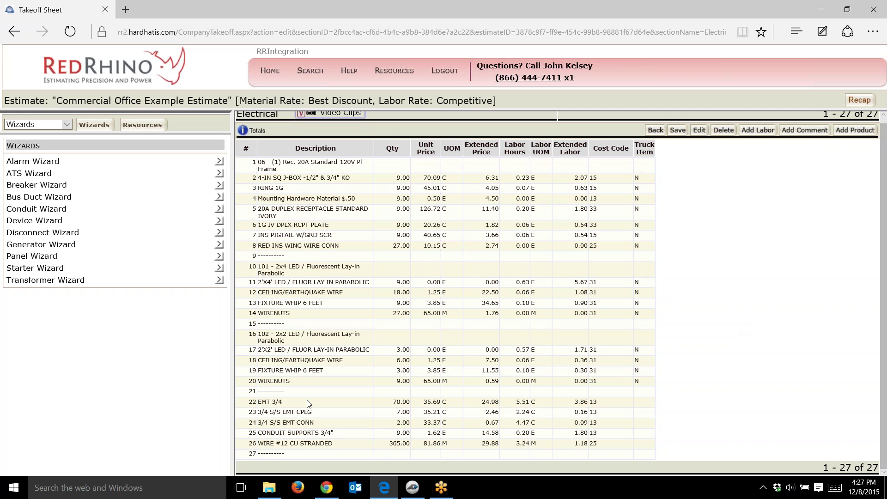
- Review new rows 22–26 (EMT, coupling, connector, supports, #12 wire) and save the estimate
click(290, 402)
click(317, 413)
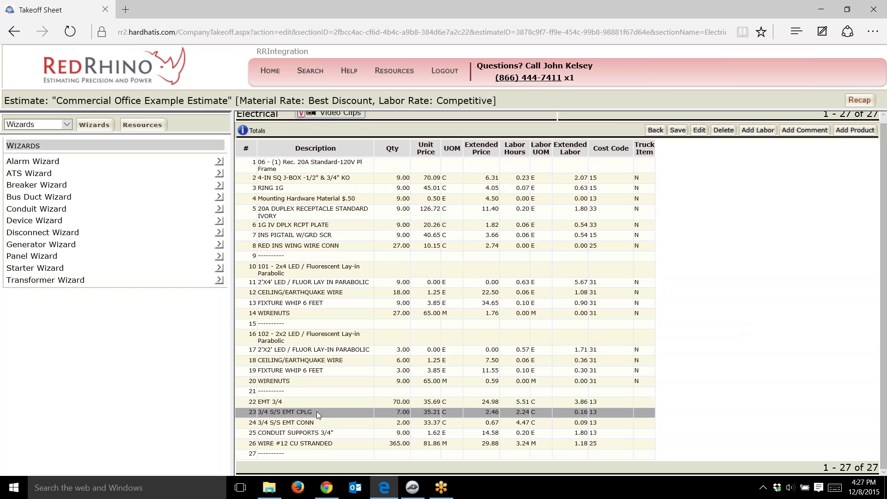
click(328, 423)
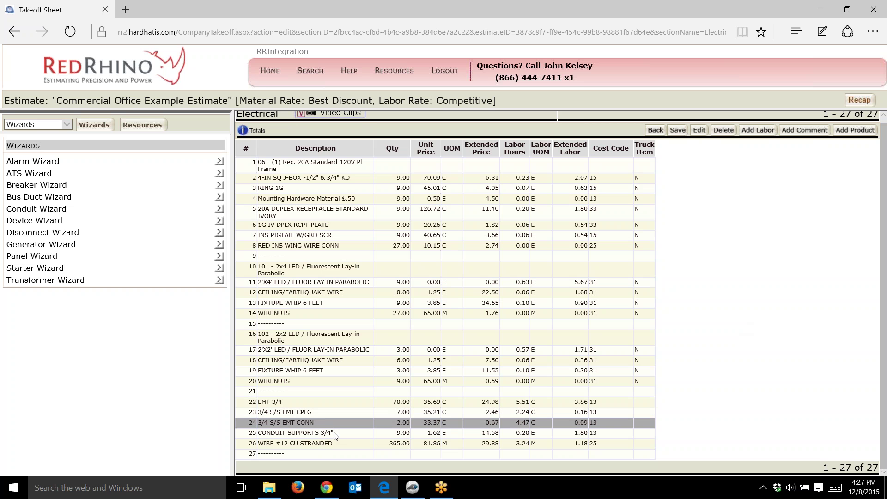
click(335, 432)
click(352, 443)
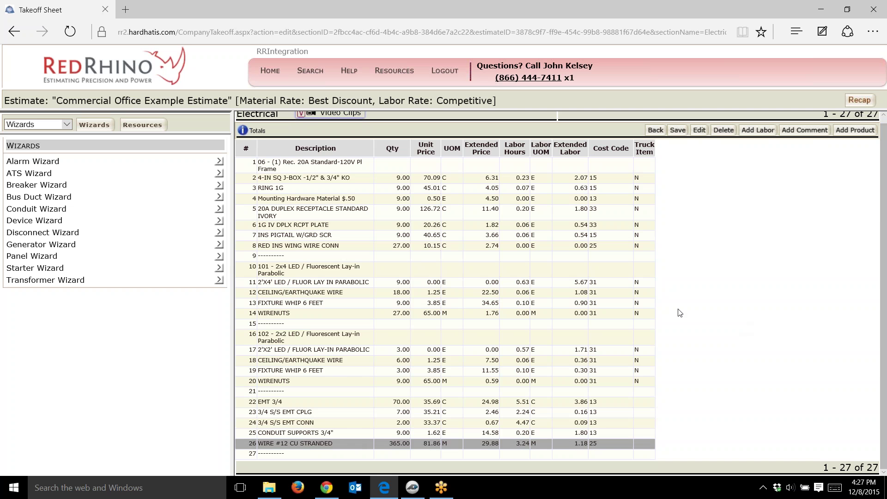
click(678, 131)
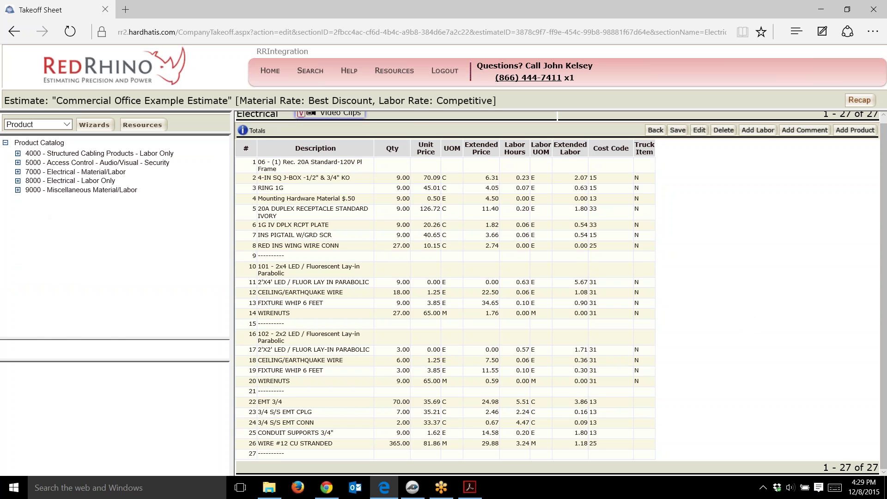
- Expand the 7000 - Electrical - Material/Labor category in the product tree
click(18, 172)
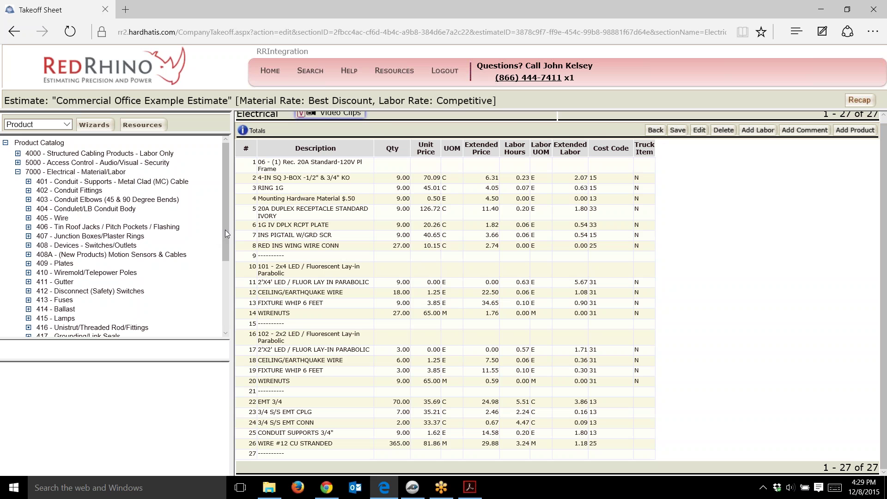
mouse_move(225, 229)
mouse_down()
mouse_move(220, 308)
mouse_move(219, 216)
mouse_up()
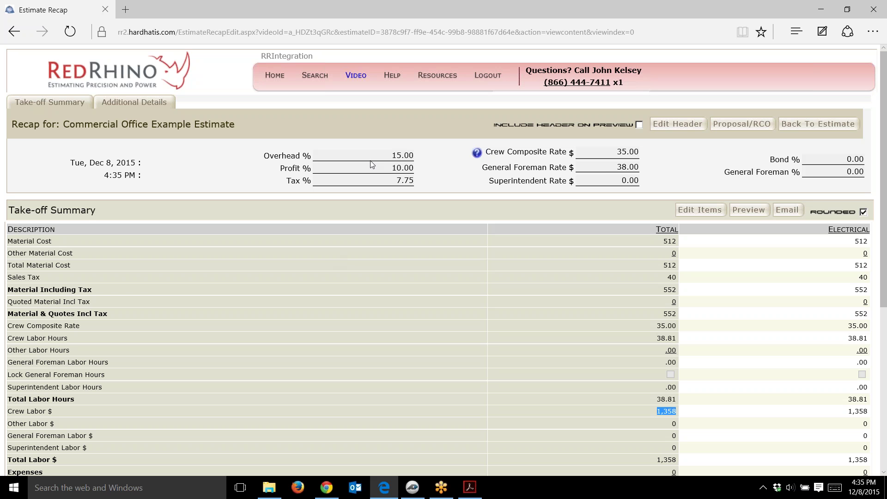
drag(420, 162, 410, 159)
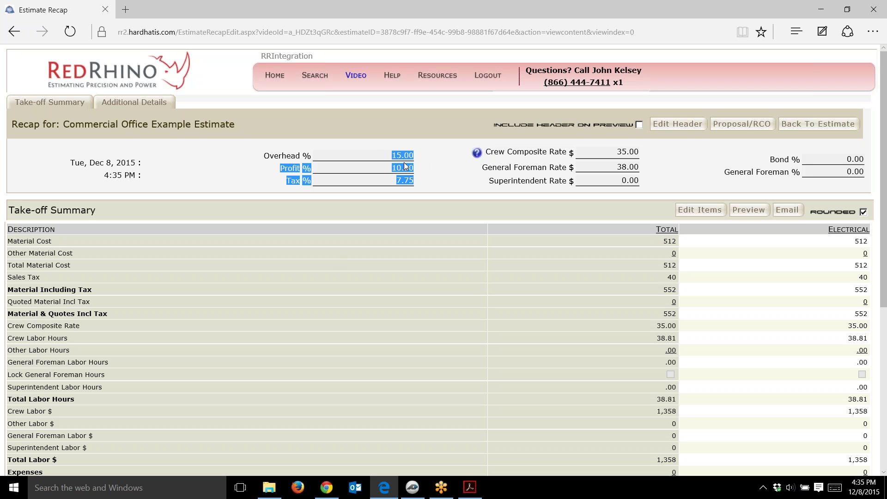
click(403, 159)
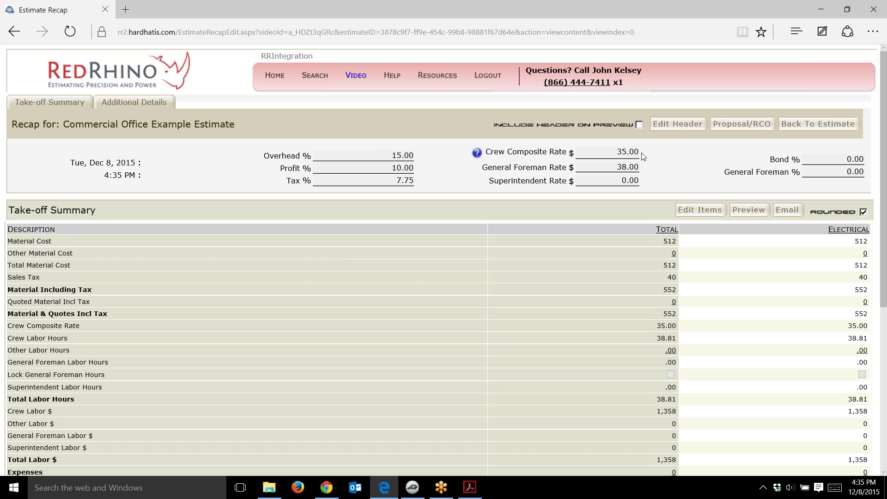
double_click(623, 153)
click(581, 240)
double_click(670, 241)
drag(52, 241, 7, 241)
click(662, 252)
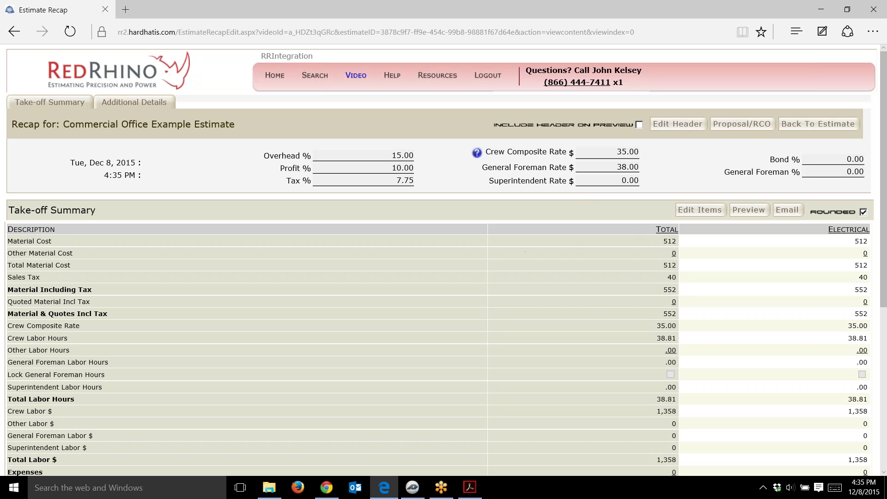
double_click(676, 241)
click(621, 267)
drag(677, 241, 663, 243)
drag(676, 277, 672, 278)
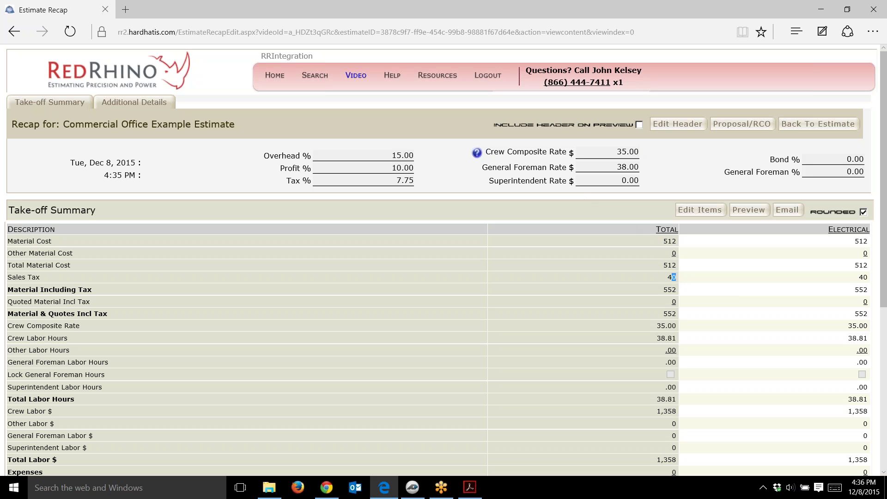
mouse_move(413, 190)
mouse_down()
mouse_move(401, 184)
mouse_move(418, 185)
mouse_up()
click(403, 191)
scroll(462, 275, down, 3)
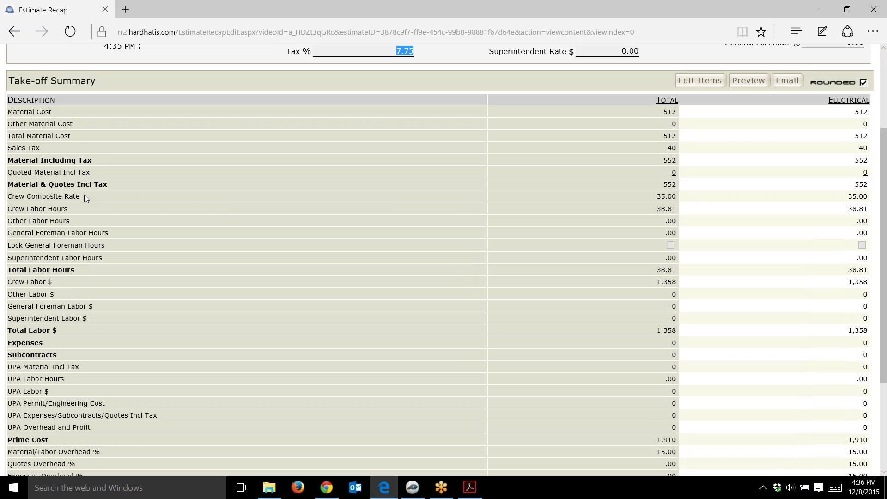
triple_click(50, 113)
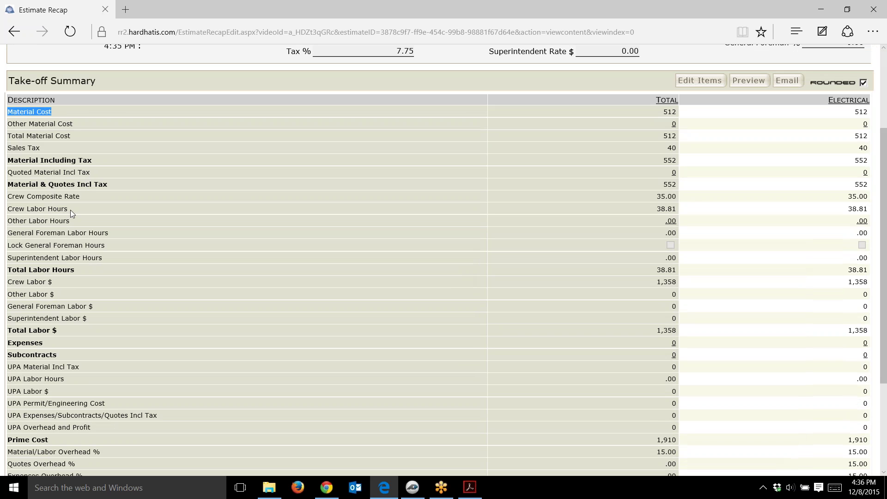
drag(70, 210, 18, 211)
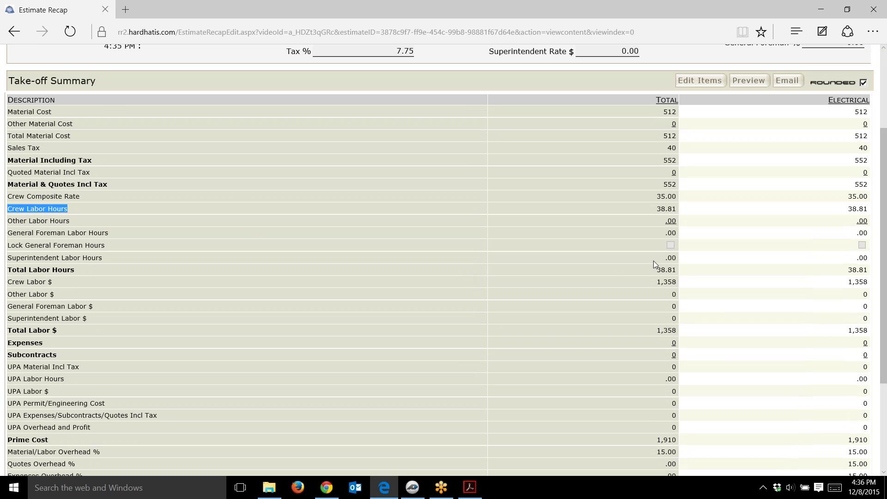
drag(677, 210, 659, 210)
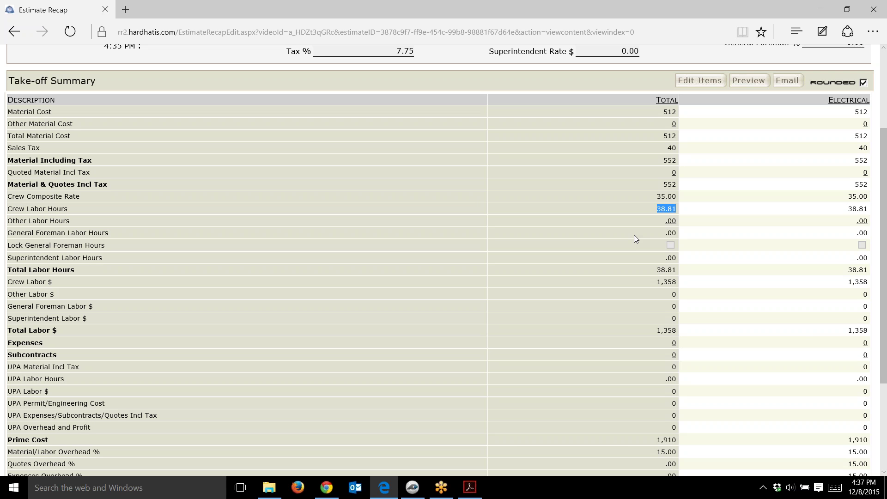
click(824, 212)
scroll(751, 237, up, 3)
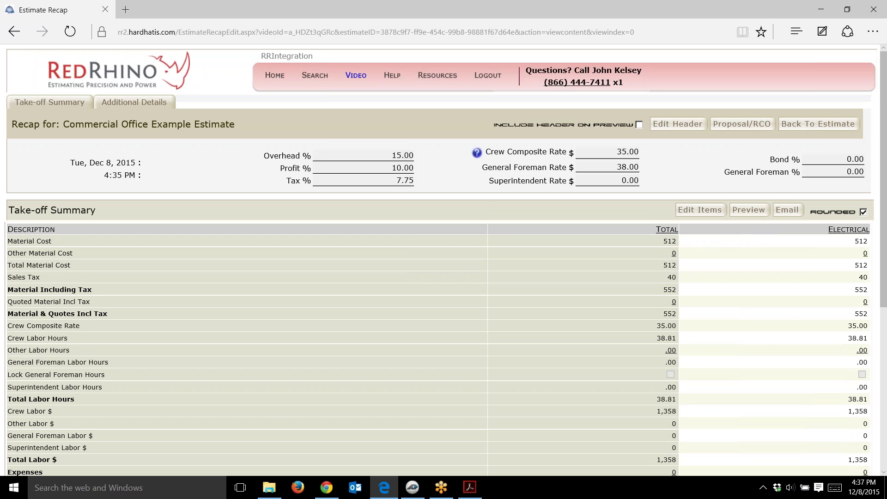
scroll(835, 249, down, 5)
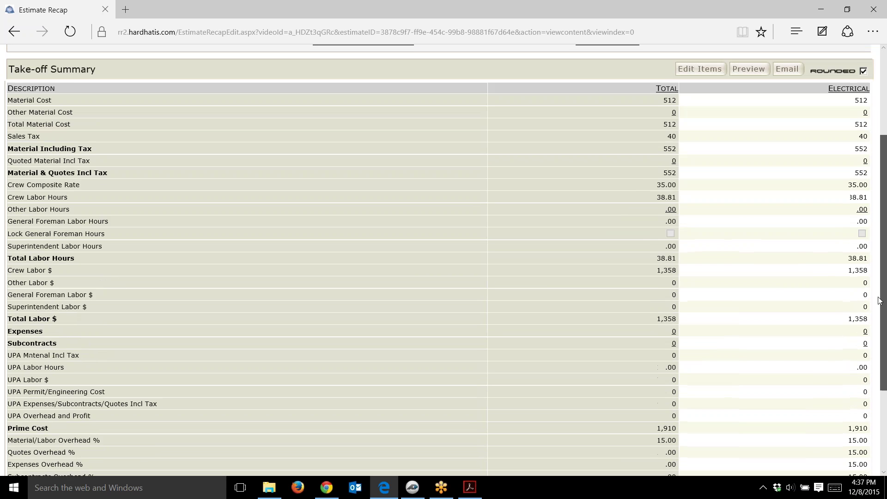
scroll(864, 382, down, 1)
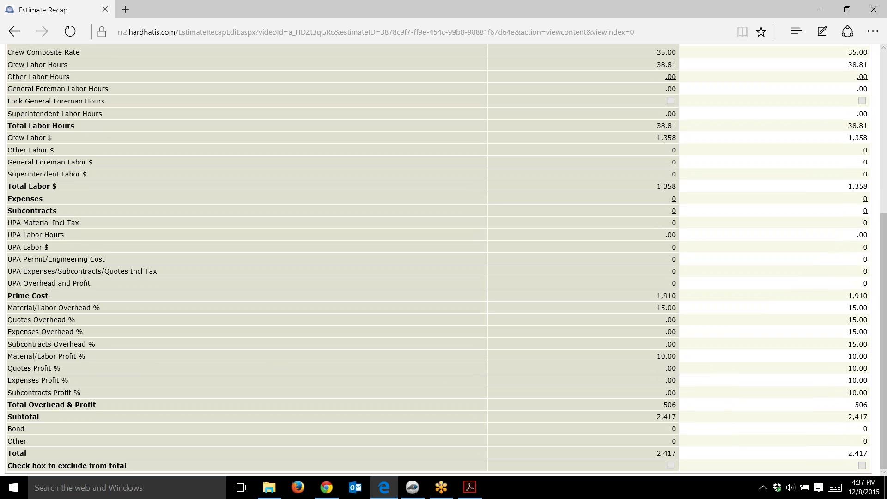
triple_click(22, 298)
drag(676, 295, 654, 295)
click(578, 309)
drag(655, 296, 675, 296)
click(693, 301)
drag(659, 307, 677, 308)
drag(656, 358, 676, 357)
click(710, 302)
drag(662, 405, 677, 406)
drag(656, 454, 678, 453)
scroll(681, 414, up, 6)
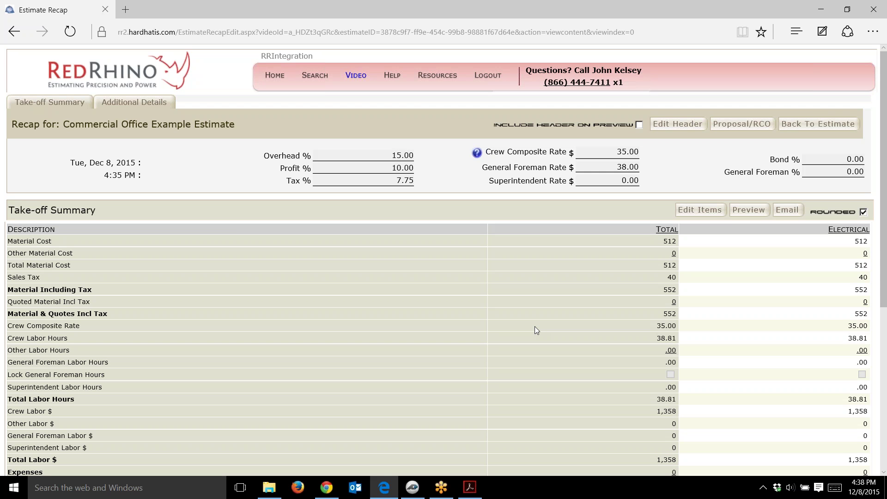
scroll(535, 326, down, 6)
scroll(534, 327, up, 6)
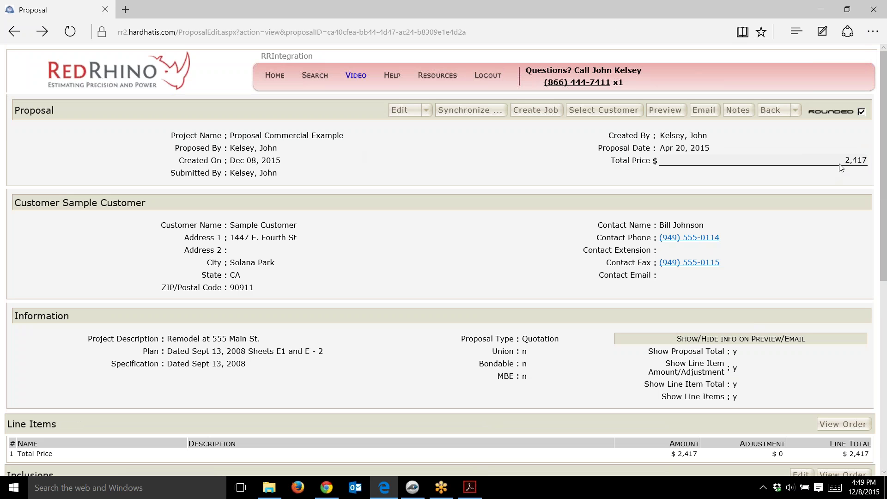
- Highlight the proposal's 2,417 total price, then clear the selection
double_click(867, 160)
click(851, 163)
drag(884, 167, 884, 176)
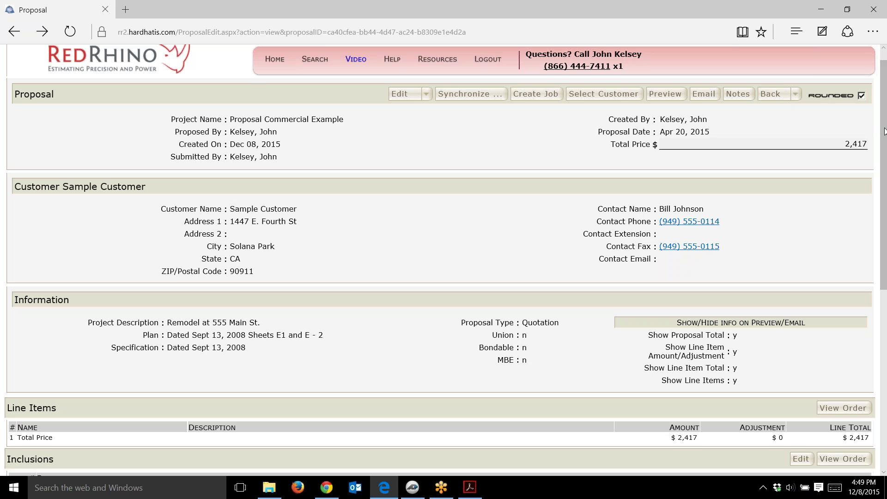
drag(885, 134, 886, 318)
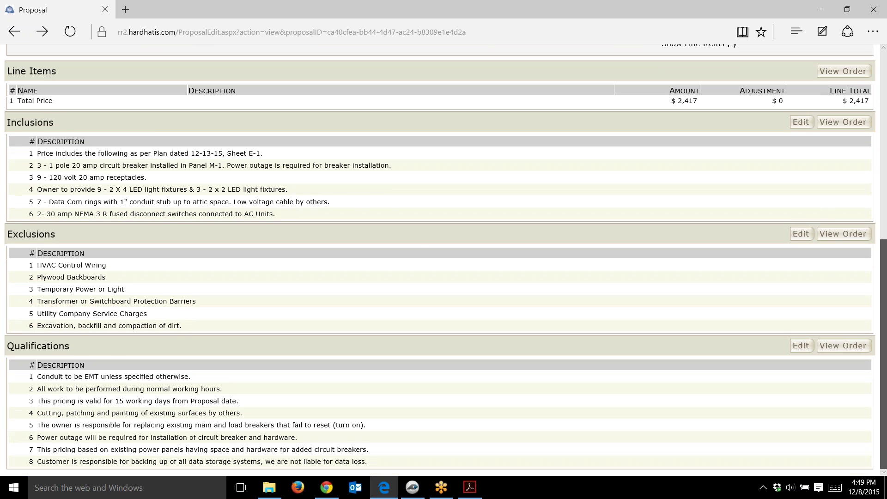
drag(59, 124, 6, 124)
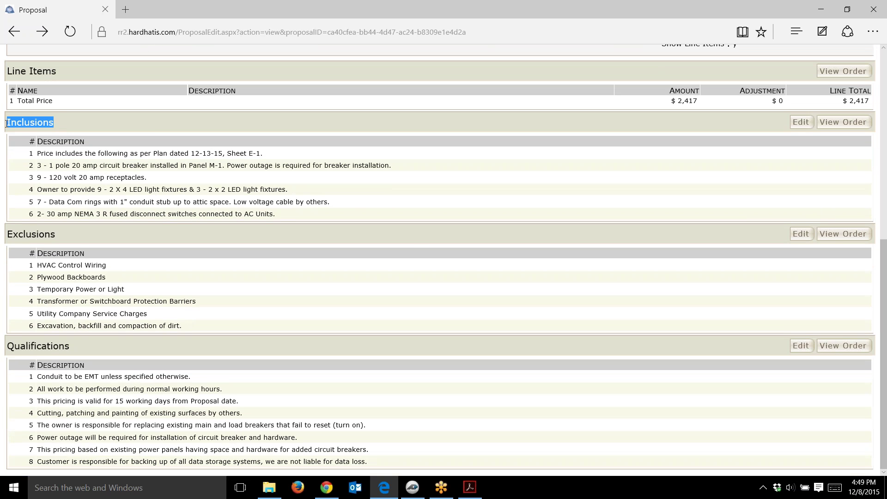
click(292, 203)
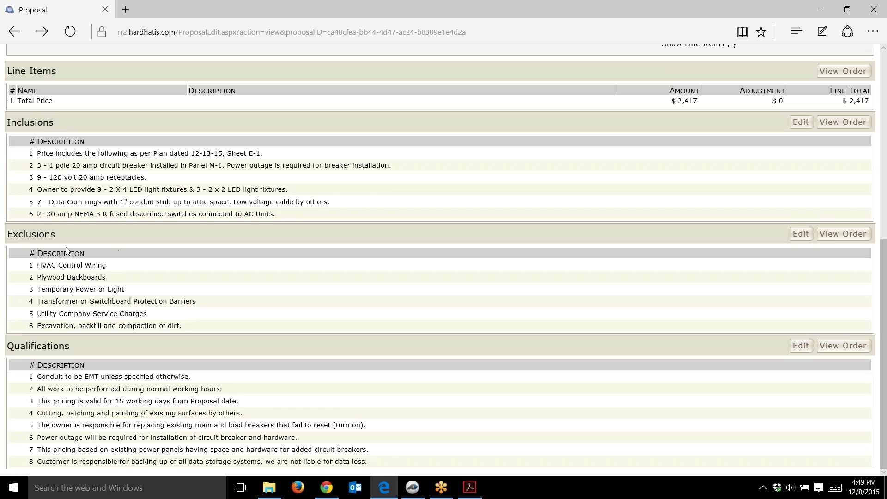
drag(57, 235, 13, 234)
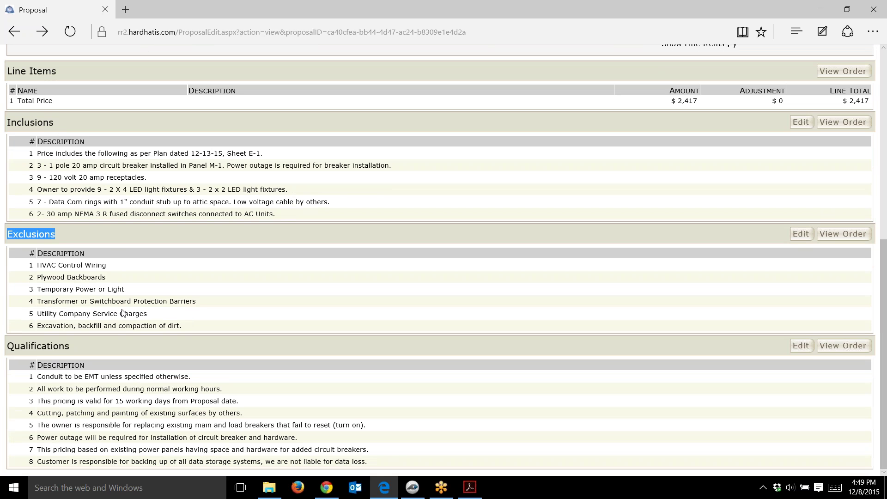
drag(183, 326, 37, 267)
click(140, 269)
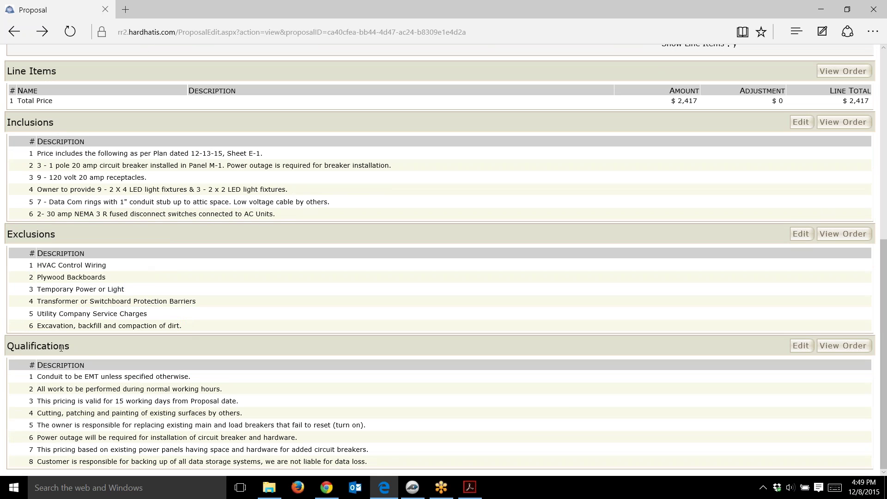
drag(76, 350, 8, 353)
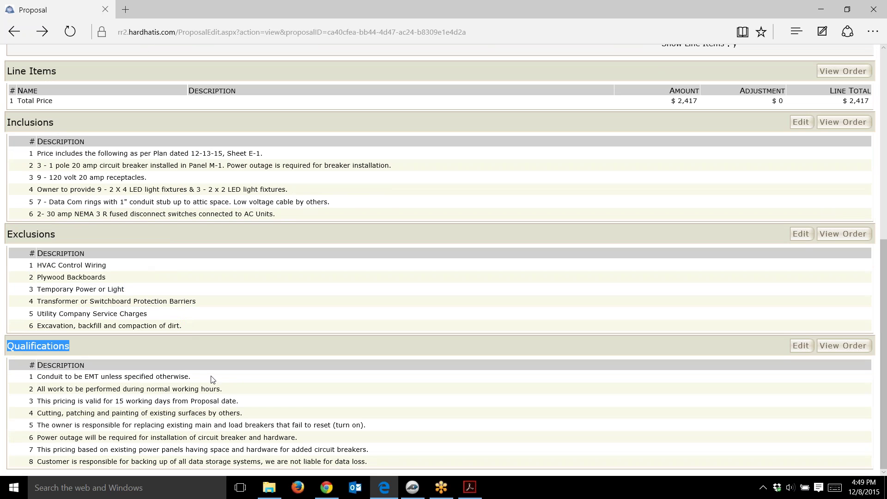
click(245, 383)
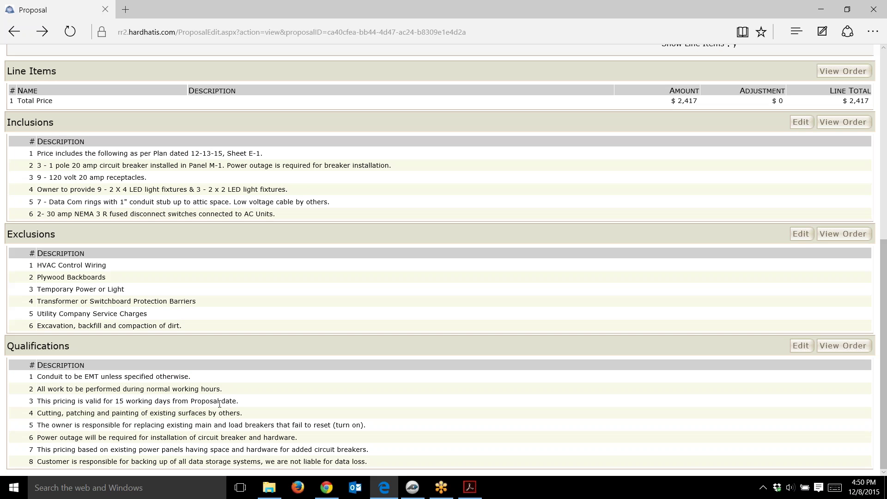
drag(373, 461, 31, 380)
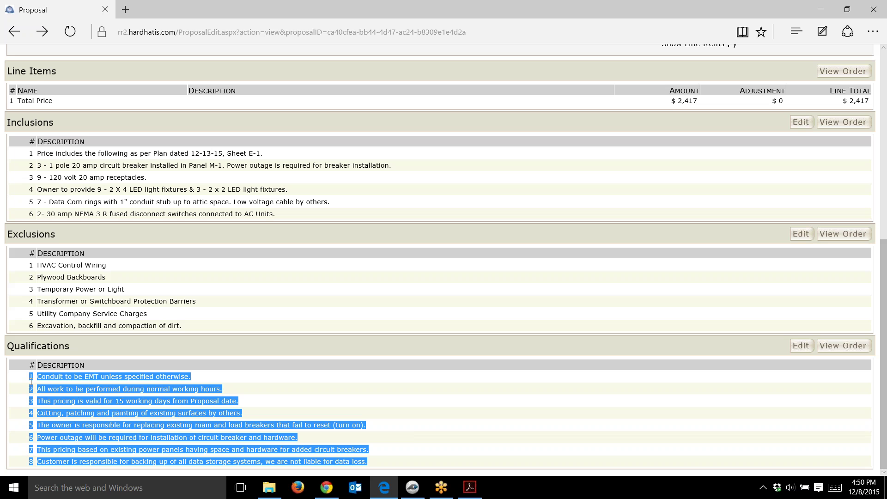
click(264, 385)
- Review the contract preview, highlighting the Proposal title and the submitter and customer signature headings
scroll(387, 353, up, 8)
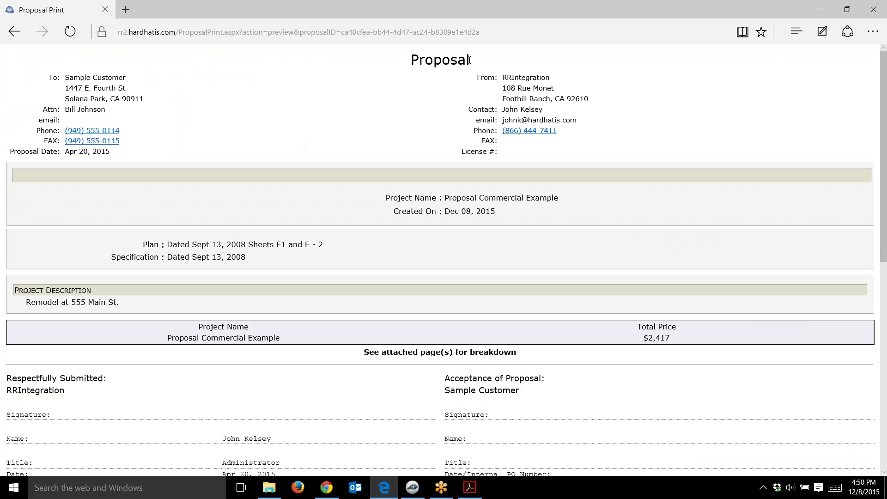
drag(469, 60, 412, 59)
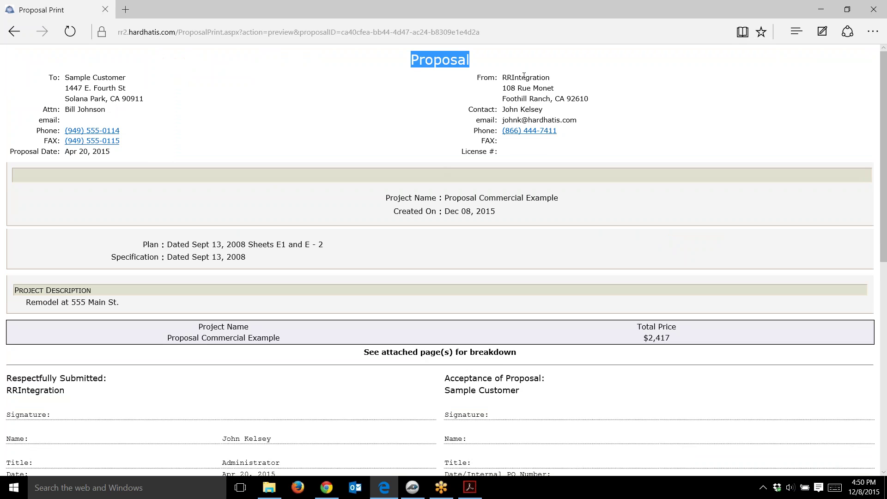
scroll(619, 205, down, 4)
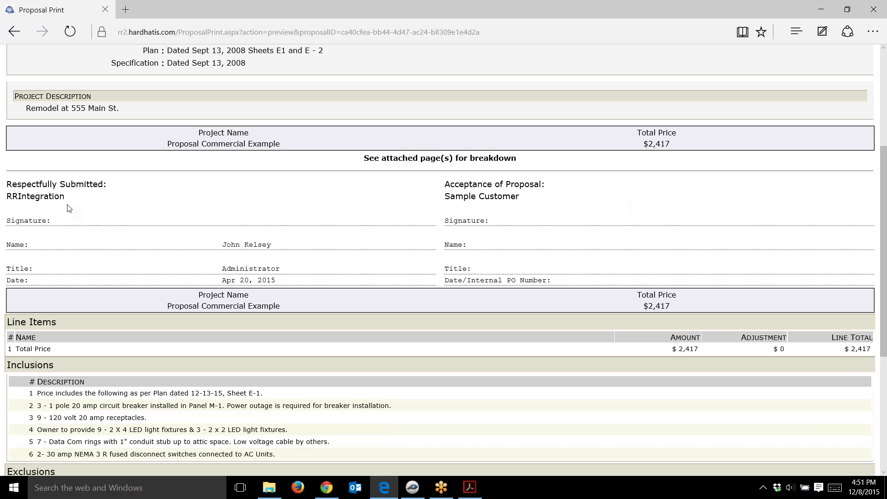
drag(69, 210, 19, 189)
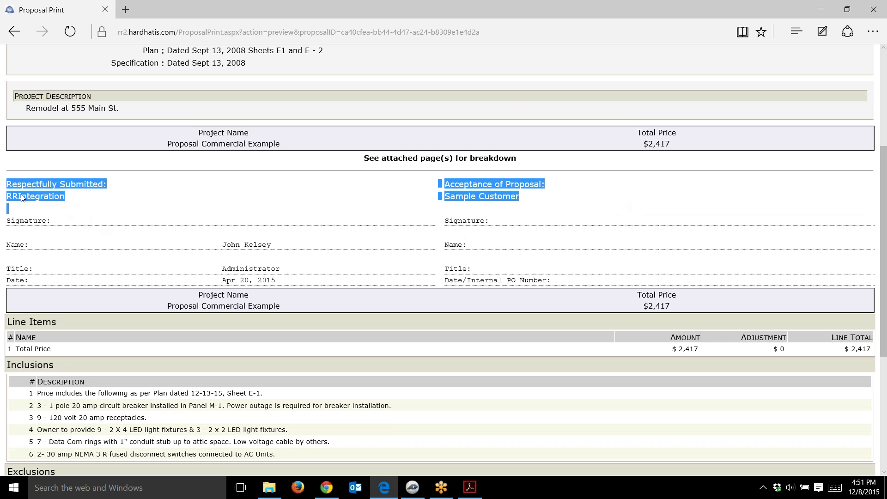
click(45, 240)
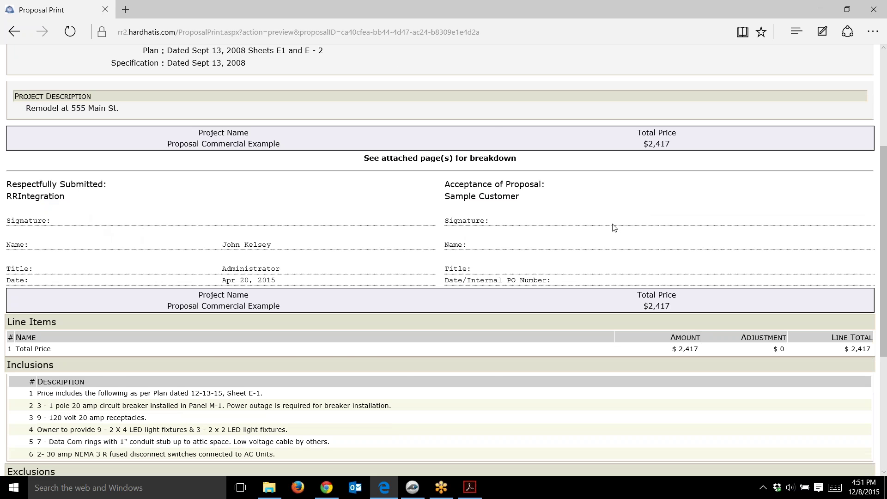
- Scroll through the contract preview, then go back to the Proposal Commercial Example page
scroll(614, 227, down, 2)
scroll(614, 227, up, 5)
scroll(615, 227, down, 7)
scroll(615, 228, down, 2)
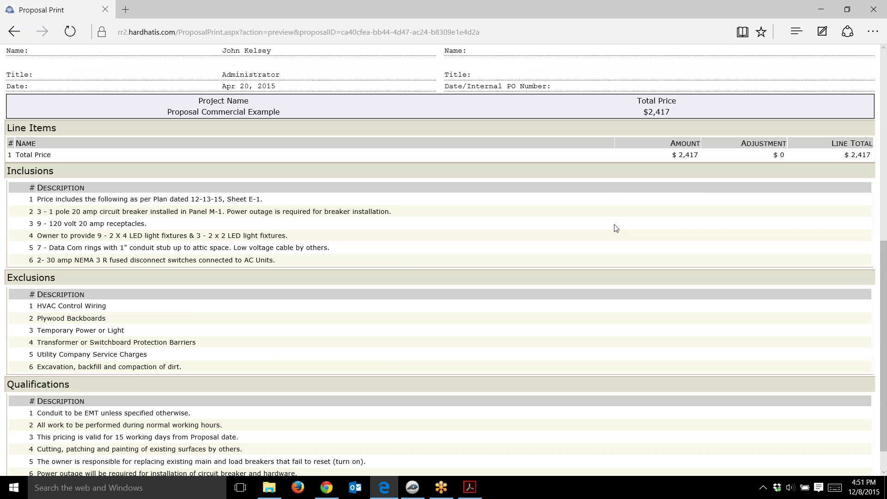
scroll(610, 227, up, 2)
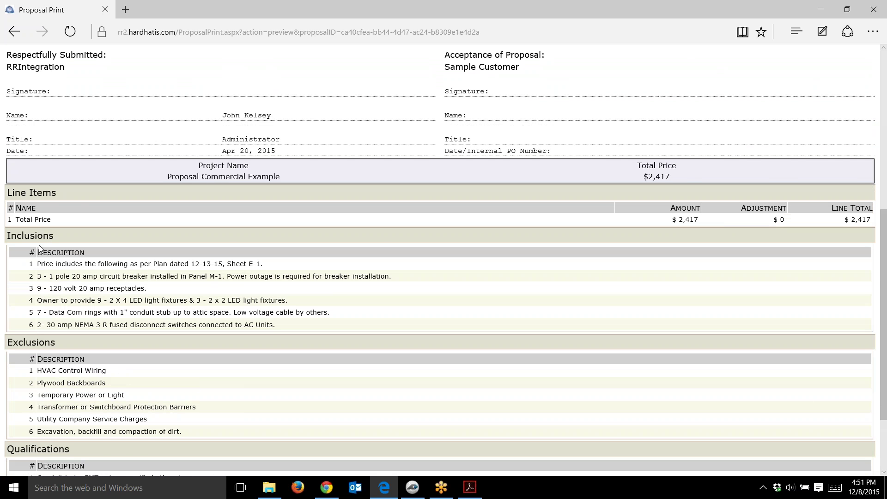
scroll(89, 251, down, 3)
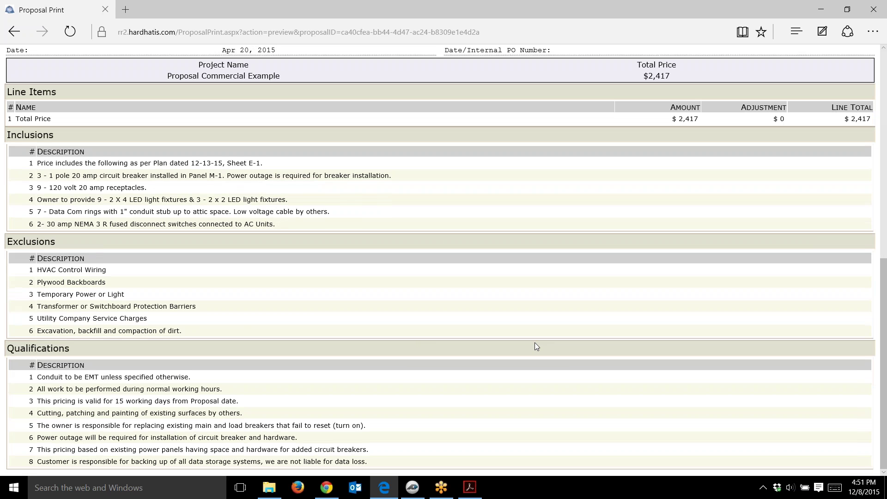
scroll(534, 343, up, 5)
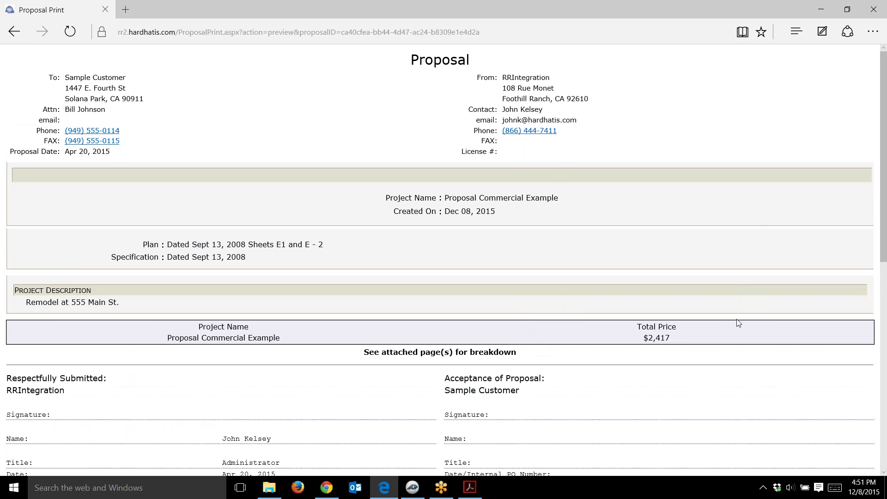
key(alt+Left)
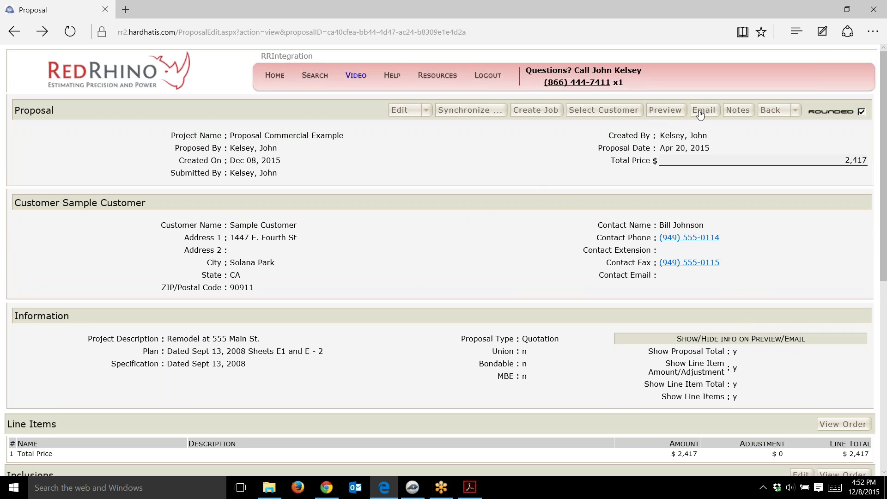
- Start a proposal e-mail and fill the To field with the suggested recipient address
click(701, 114)
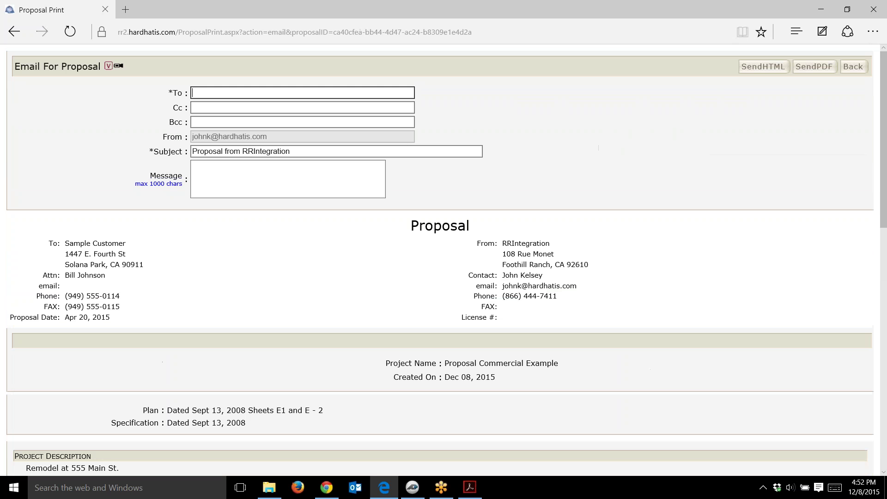
click(246, 92)
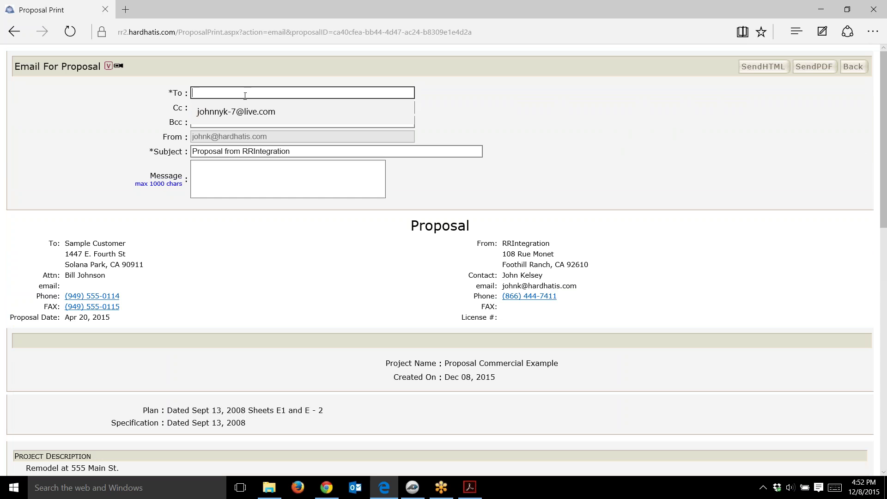
click(237, 112)
- Check the recipient address, dismiss the suggestions, and look over the e-mail preview
click(270, 90)
drag(248, 92, 192, 93)
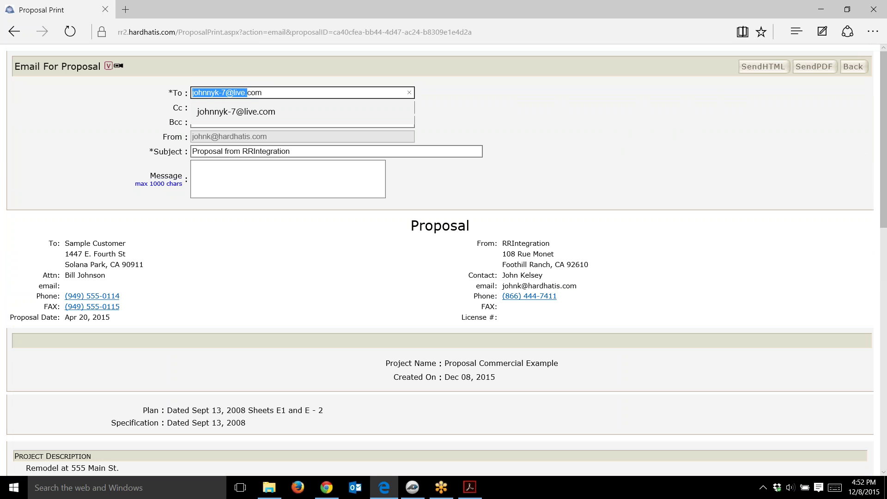
click(205, 272)
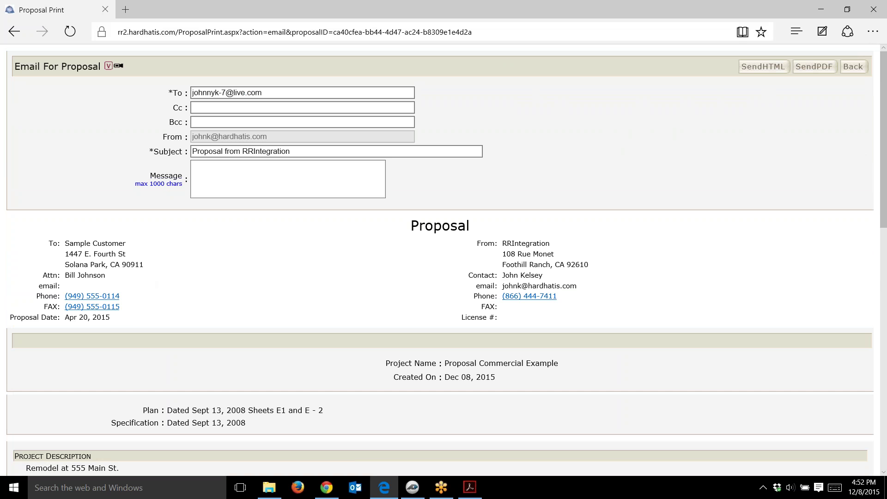
scroll(610, 194, down, 15)
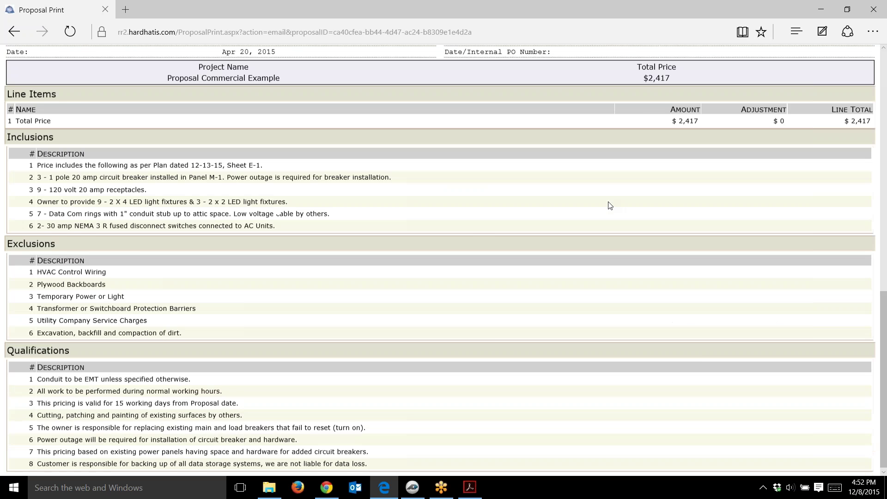
scroll(608, 203, up, 15)
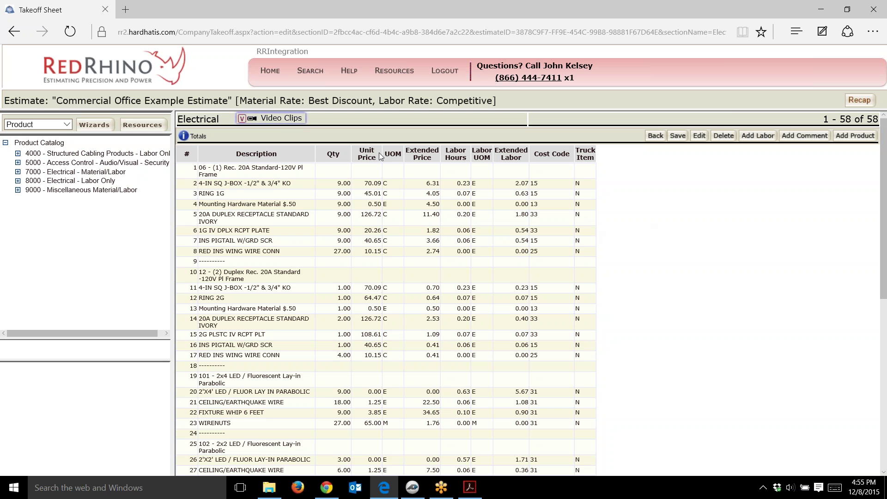
click(280, 119)
click(350, 73)
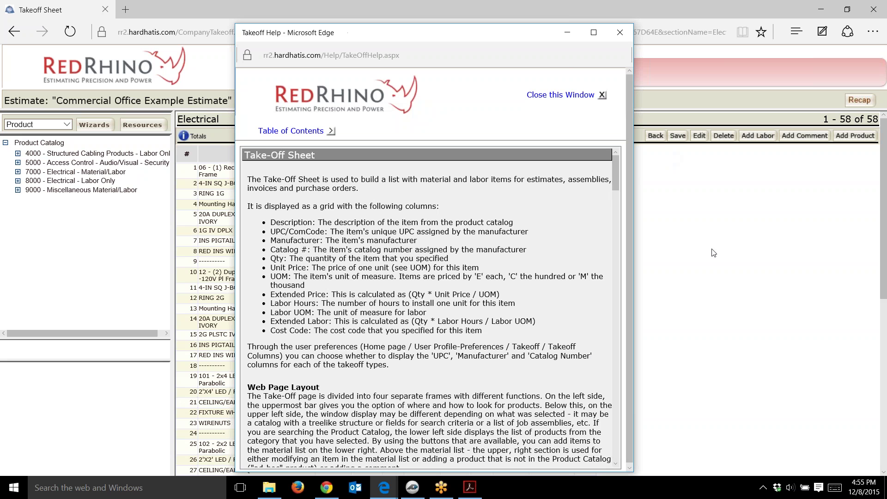
click(621, 33)
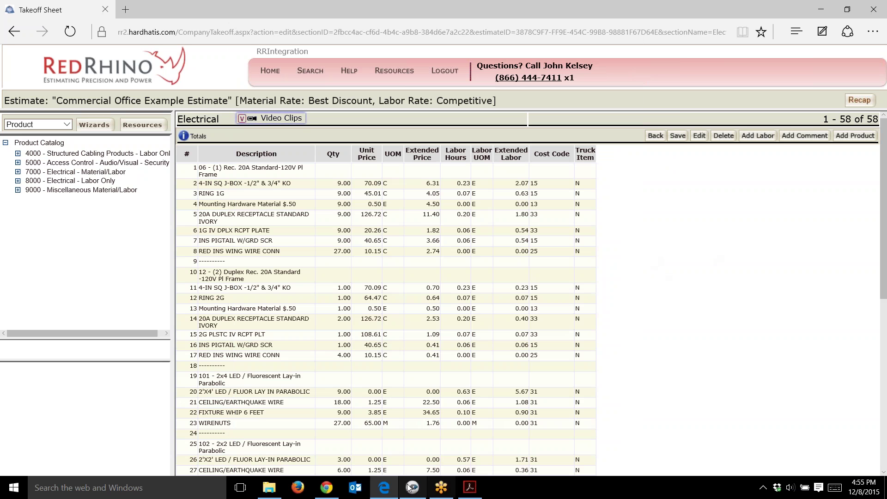
mouse_move(383, 494)
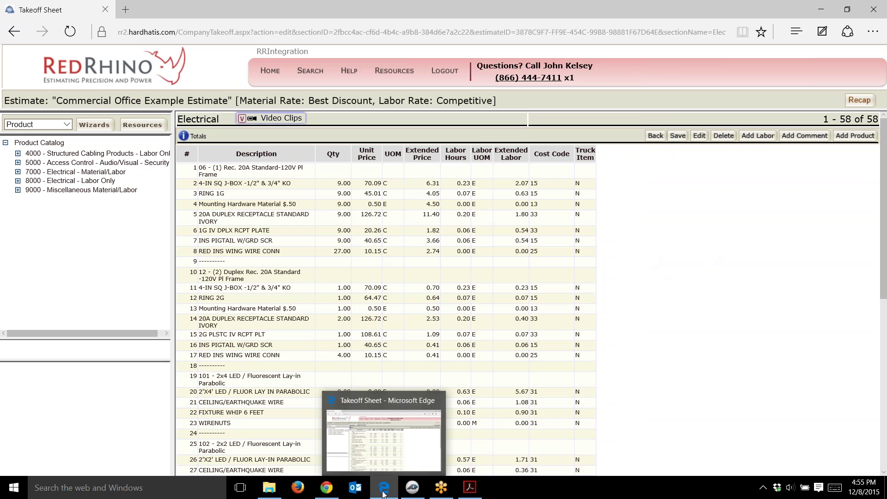